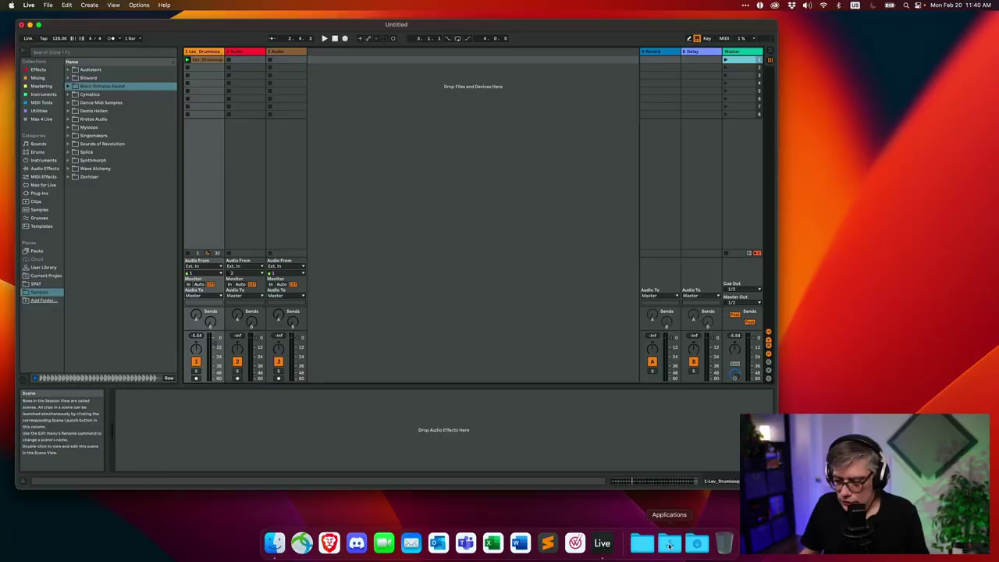
# - Launch the Dolby Atmos Renderer from the Dolby folder in Applications
pyautogui.click(670, 543)
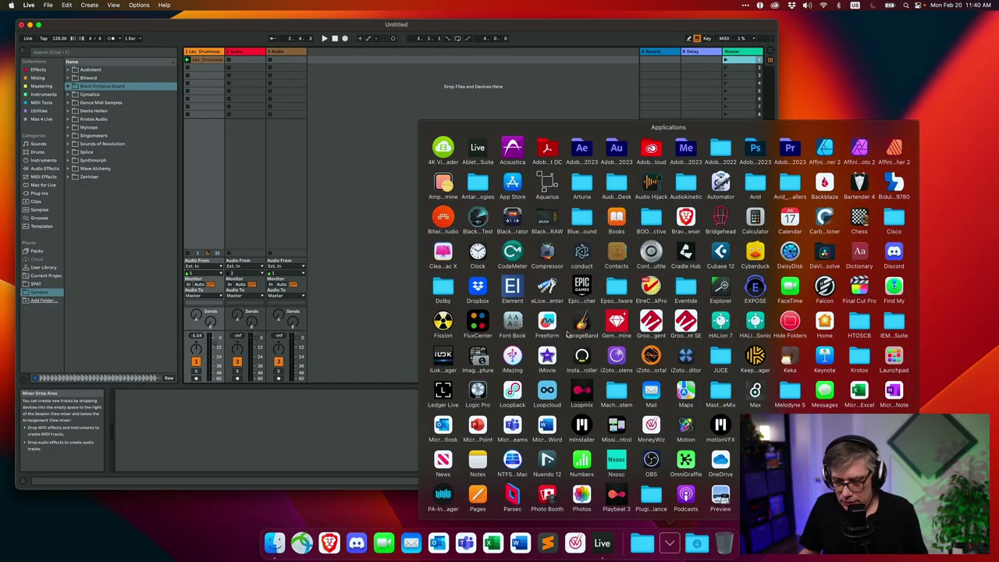
pyautogui.click(442, 287)
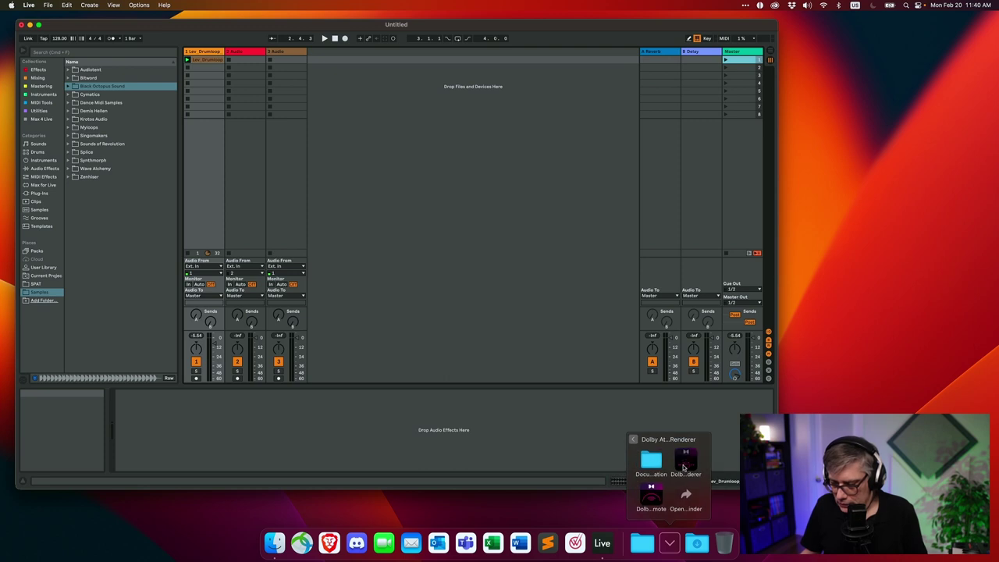
pyautogui.click(650, 496)
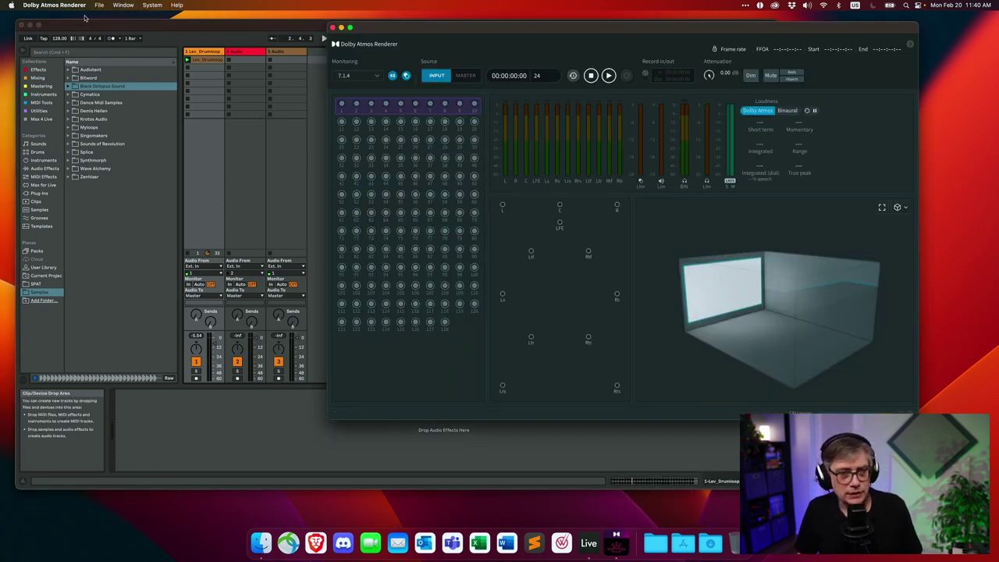
# - Set the renderer's audio output device to CONNECT 6 Mobile in its driver preferences and accept the change
pyautogui.click(62, 6)
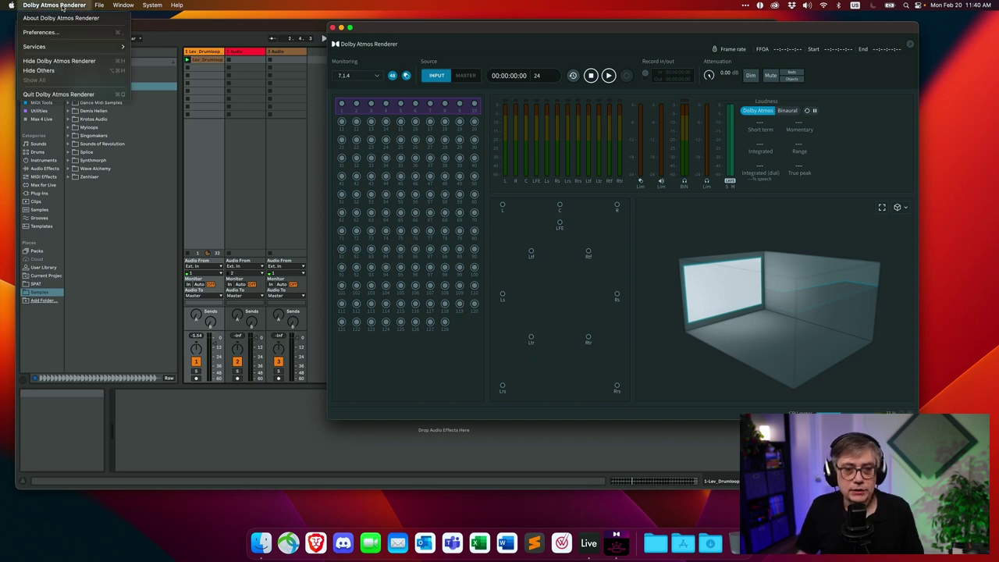
pyautogui.click(57, 34)
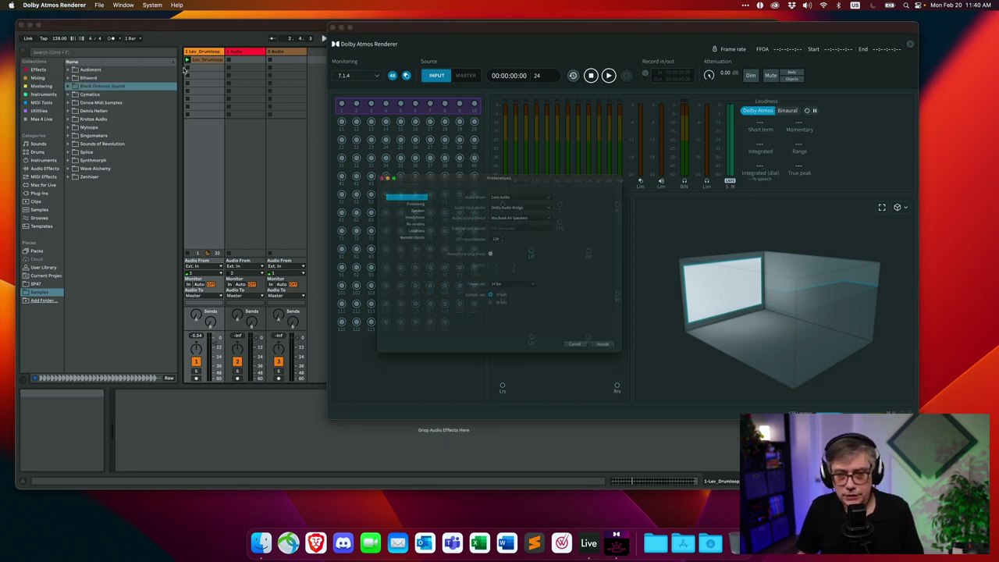
pyautogui.moveTo(469, 145); pyautogui.dragTo(250, 135)
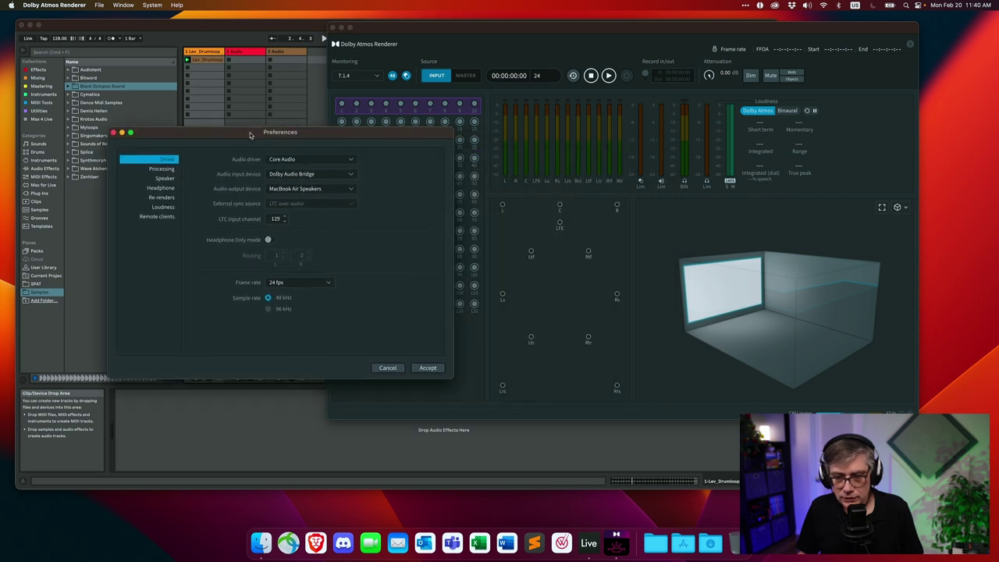
pyautogui.click(310, 178)
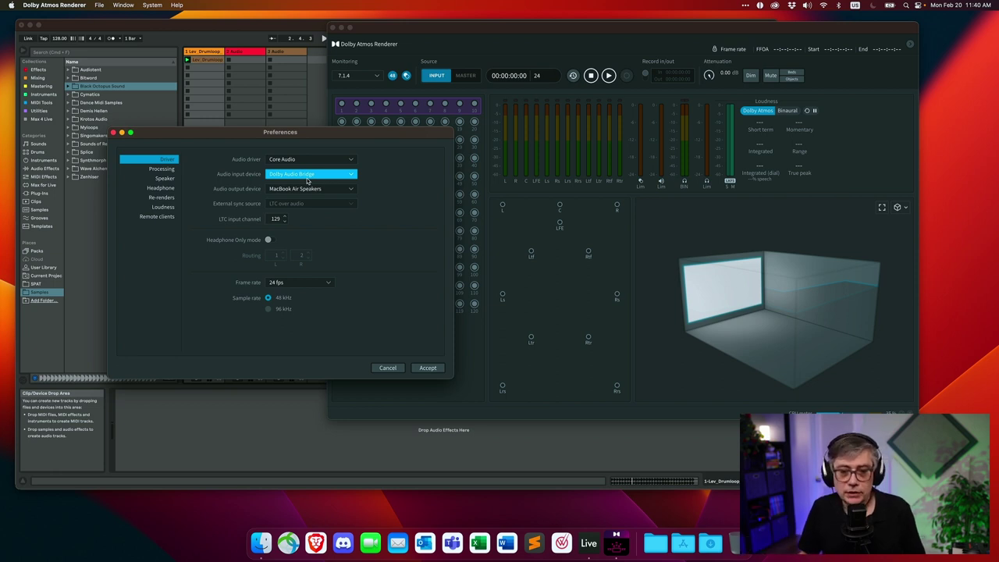
pyautogui.click(319, 191)
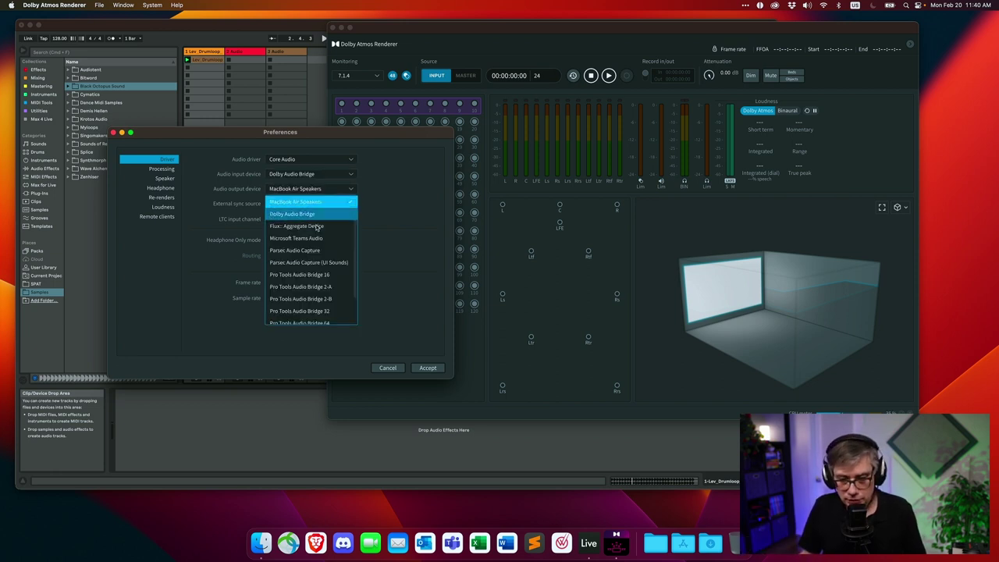
pyautogui.scroll(3, 312, 257)
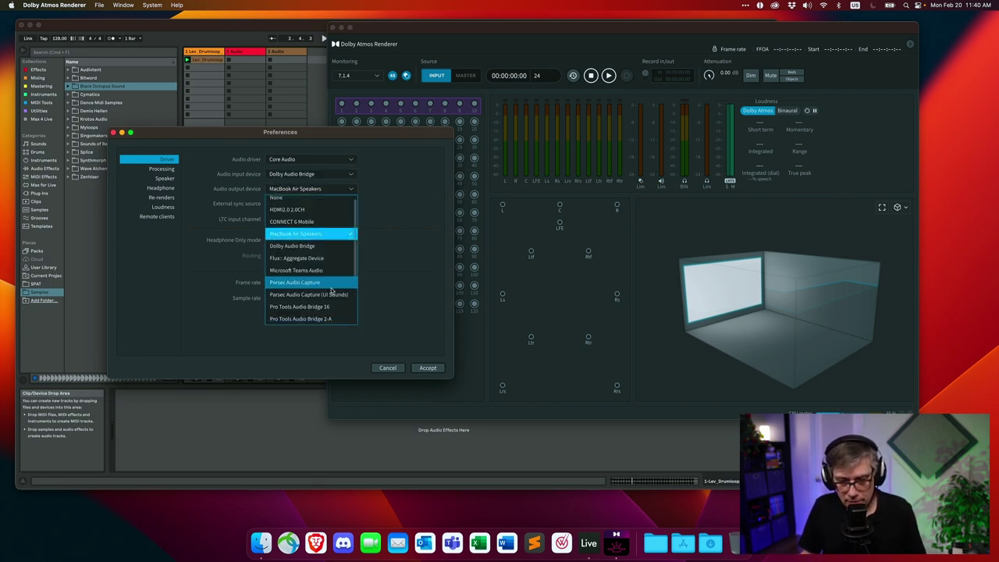
pyautogui.click(301, 222)
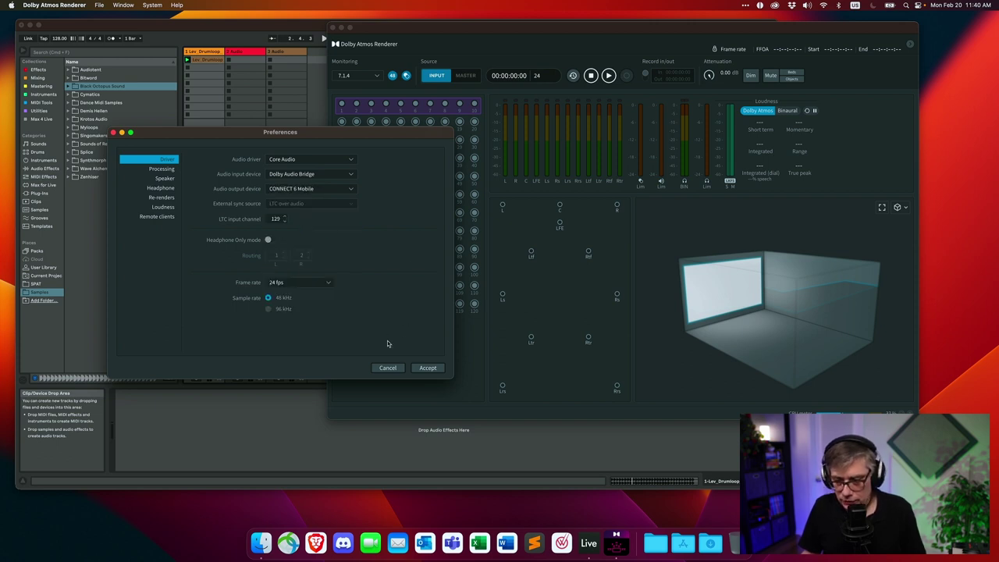
pyautogui.click(427, 367)
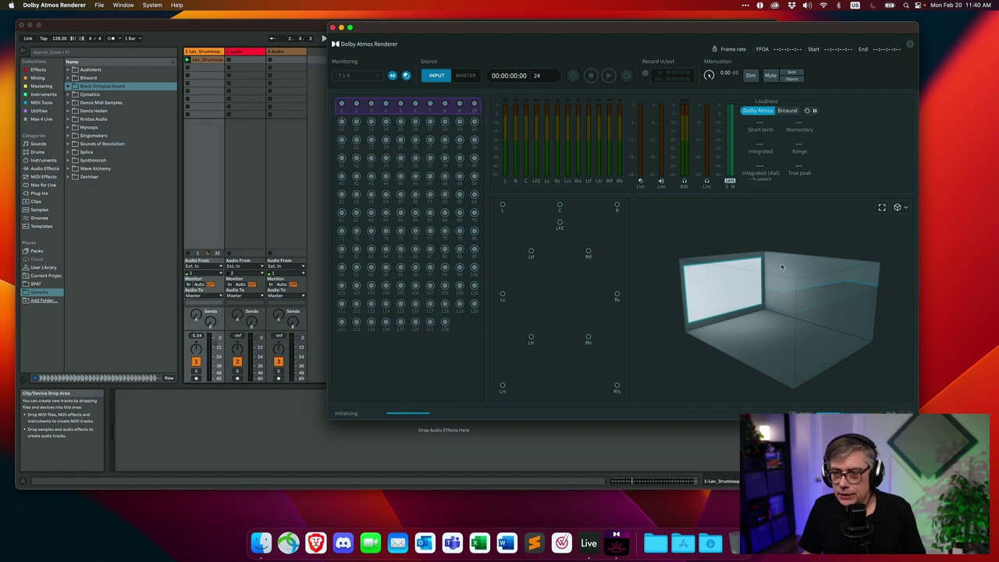
# - Switch to Ableton Live and set its audio output device to Dolby Audio Bridge (130 In, 130 Out)
pyautogui.moveTo(546, 29); pyautogui.dragTo(601, 43)
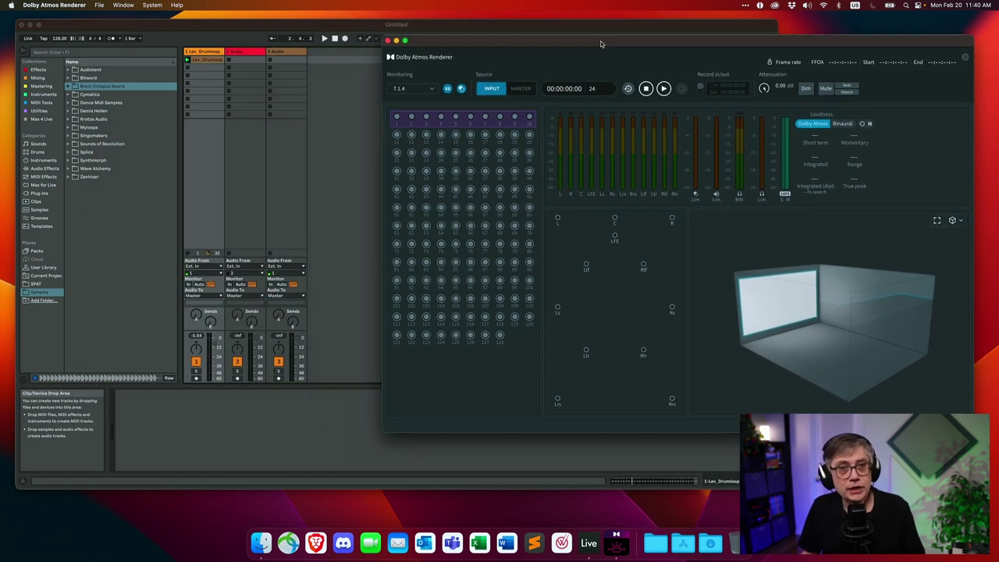
pyautogui.click(295, 29)
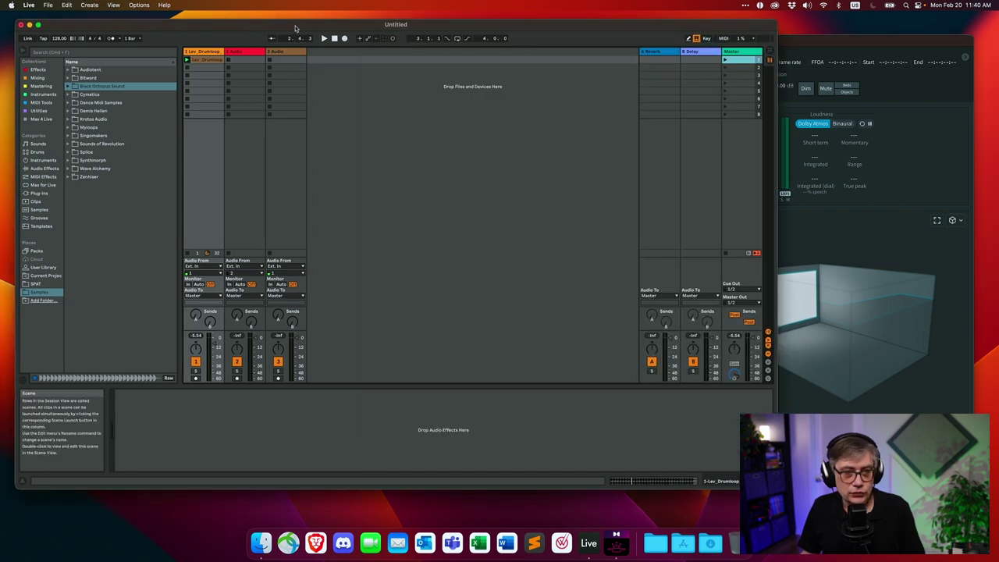
pyautogui.click(27, 5)
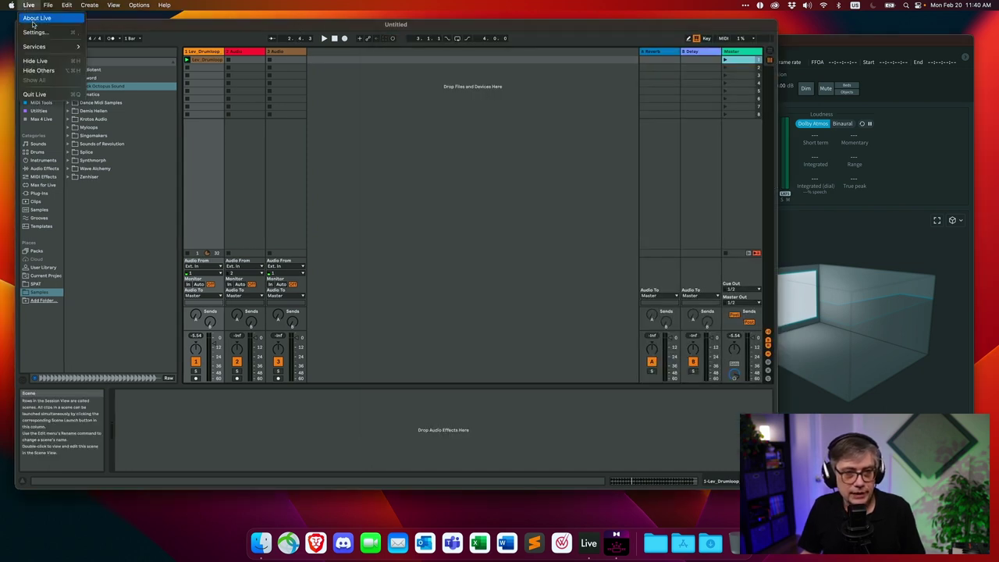
pyautogui.click(35, 32)
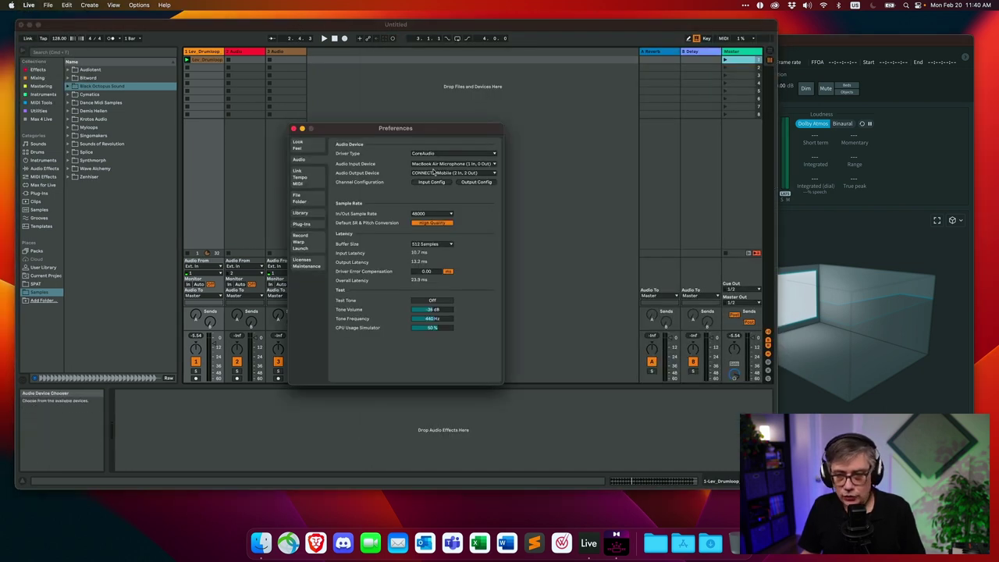
pyautogui.click(466, 176)
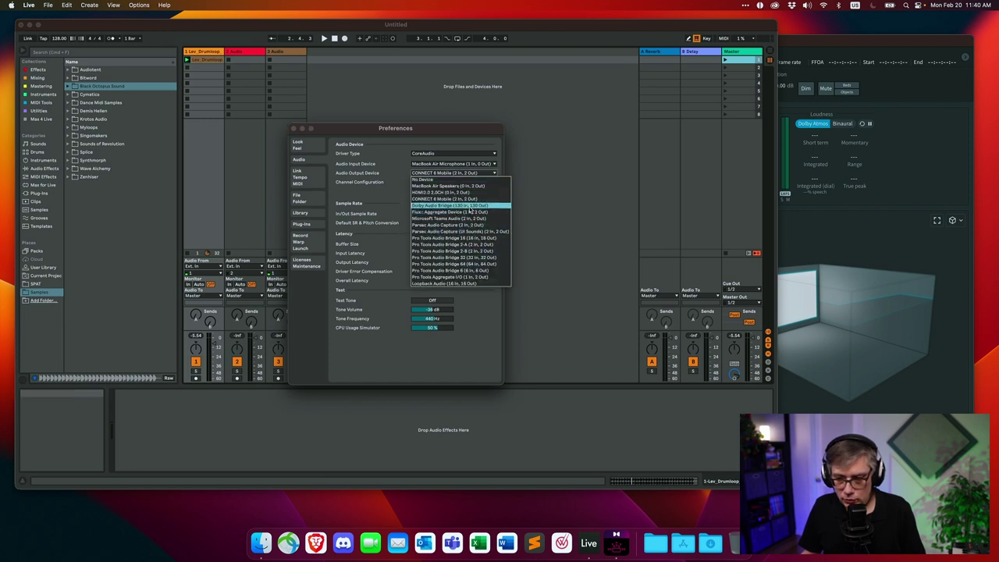
pyautogui.click(473, 206)
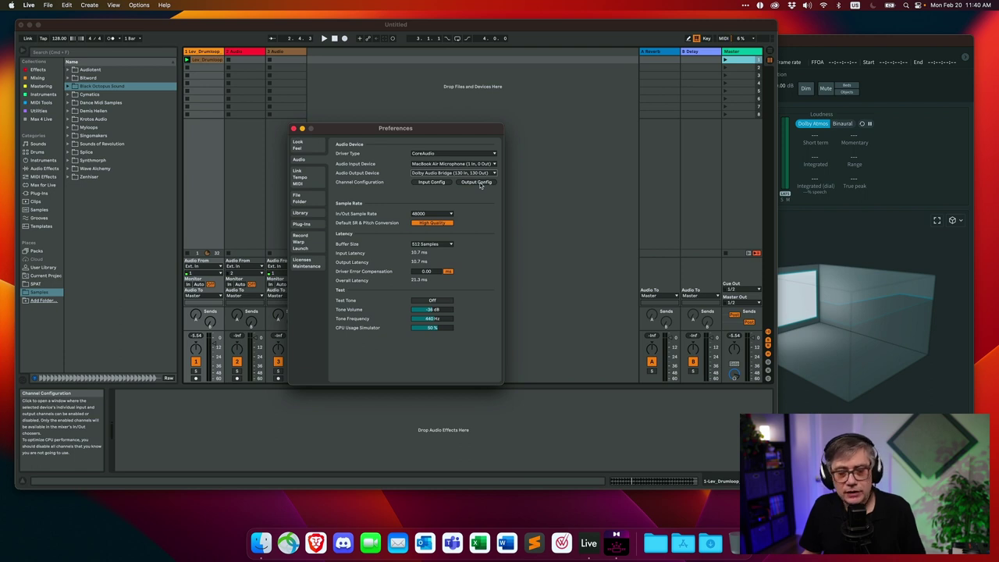
# - Check which stereo and mono outputs are enabled across the whole output configuration, from 1/2 to 129/130, and accept it
pyautogui.click(477, 182)
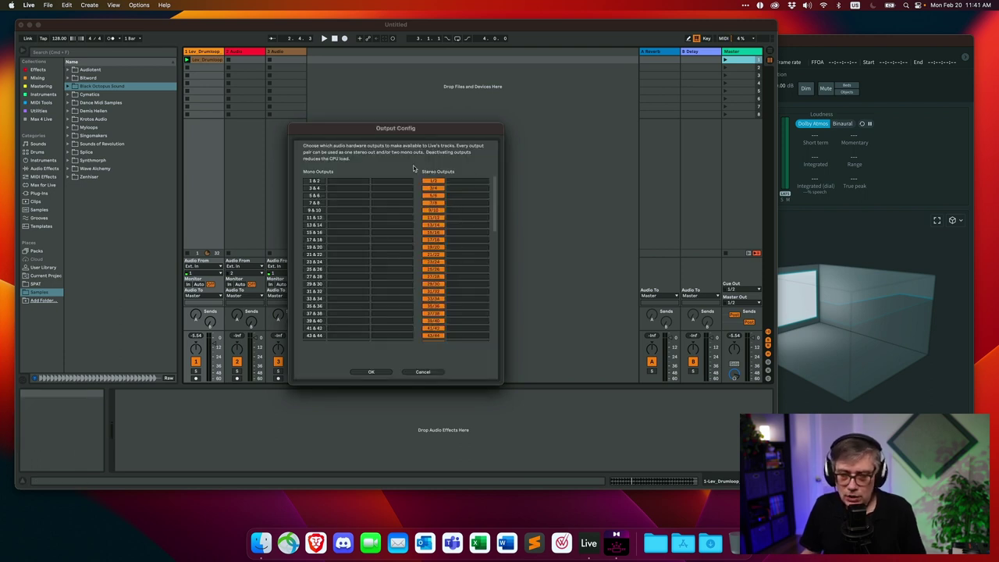
pyautogui.moveTo(497, 187); pyautogui.dragTo(493, 324)
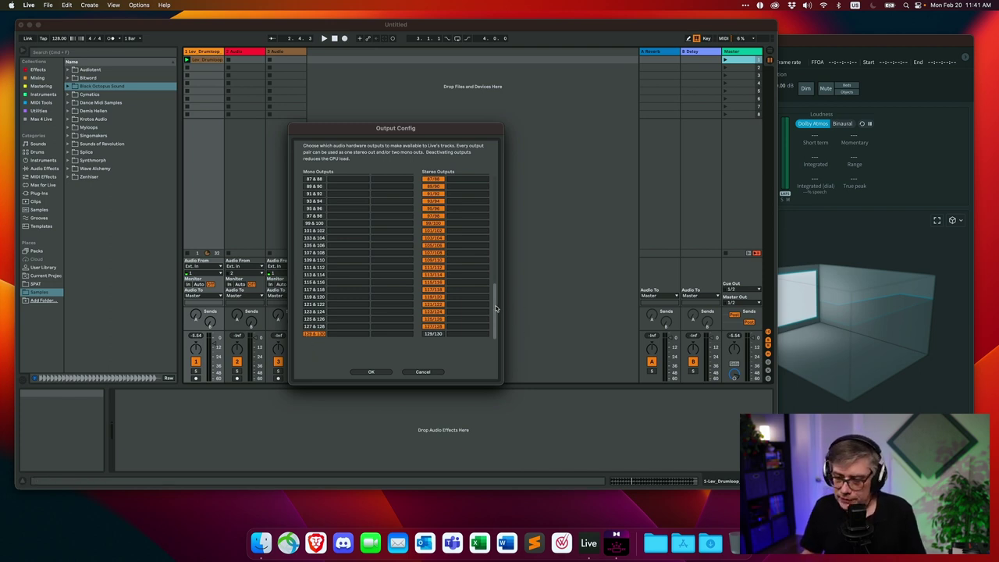
pyautogui.moveTo(496, 309); pyautogui.dragTo(510, 183)
pyautogui.click(371, 372)
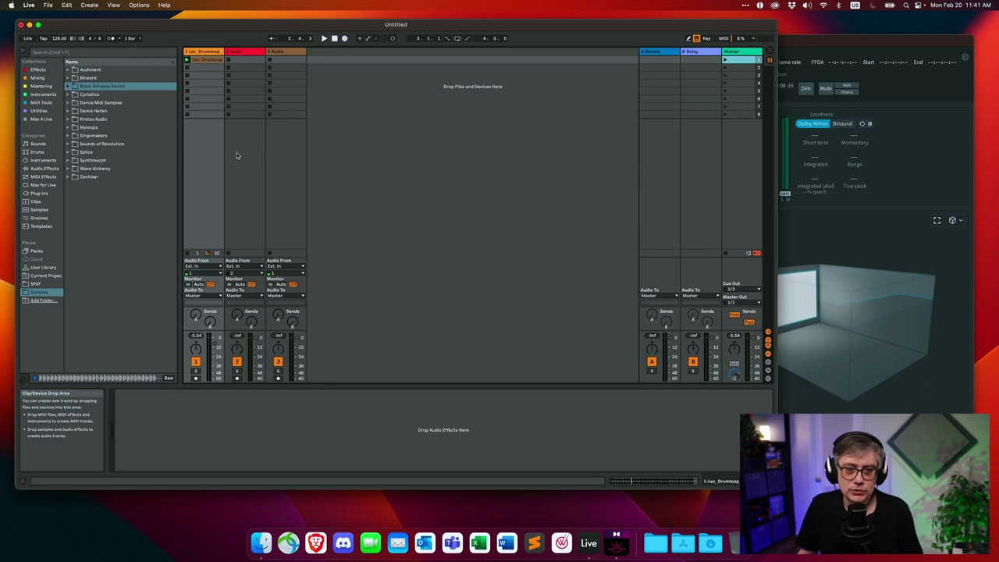
# - Add the Dolby LTC Generator VST3 plug-in from Dolby Laboratories to the second audio track
pyautogui.click(48, 193)
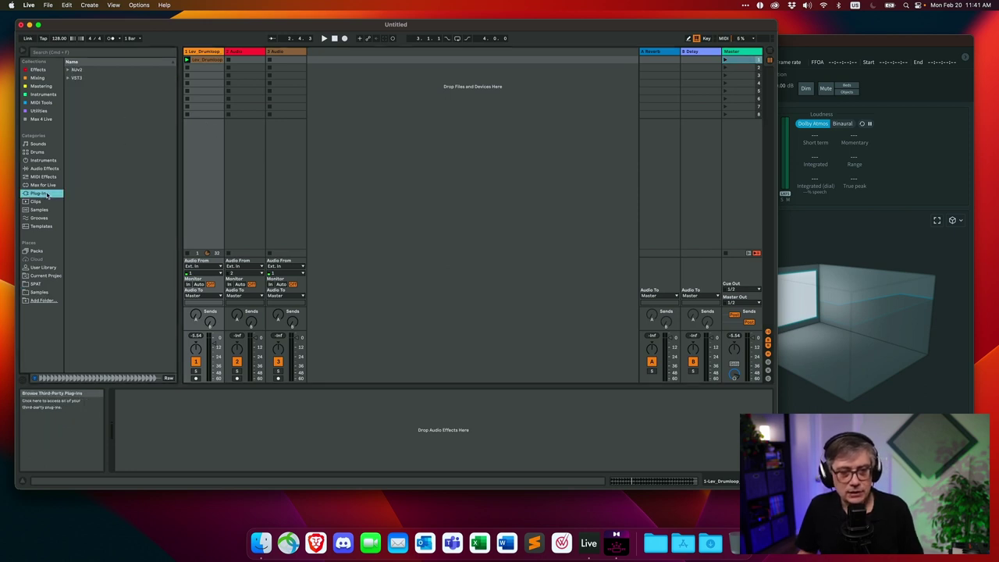
pyautogui.click(69, 79)
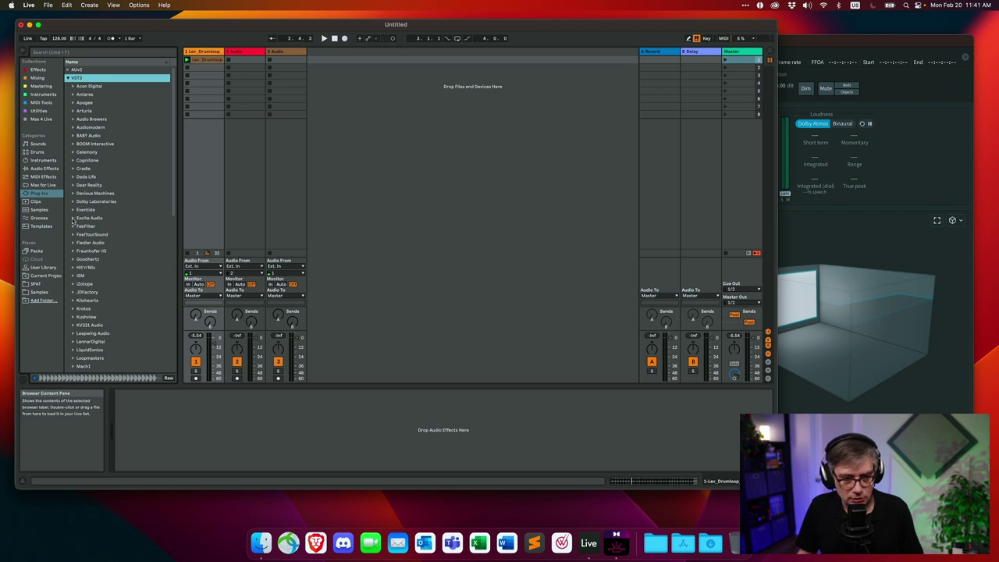
pyautogui.click(72, 201)
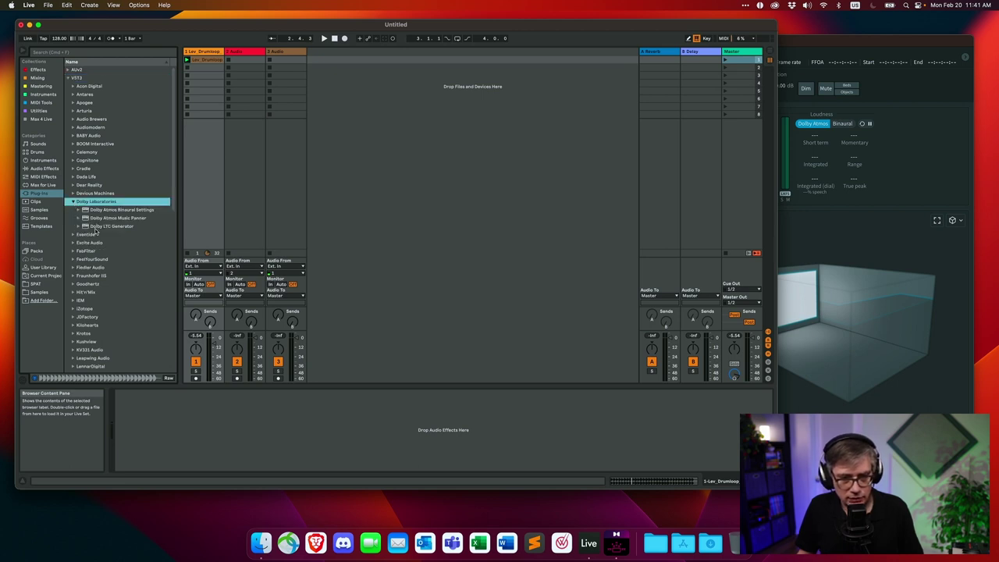
pyautogui.click(100, 226)
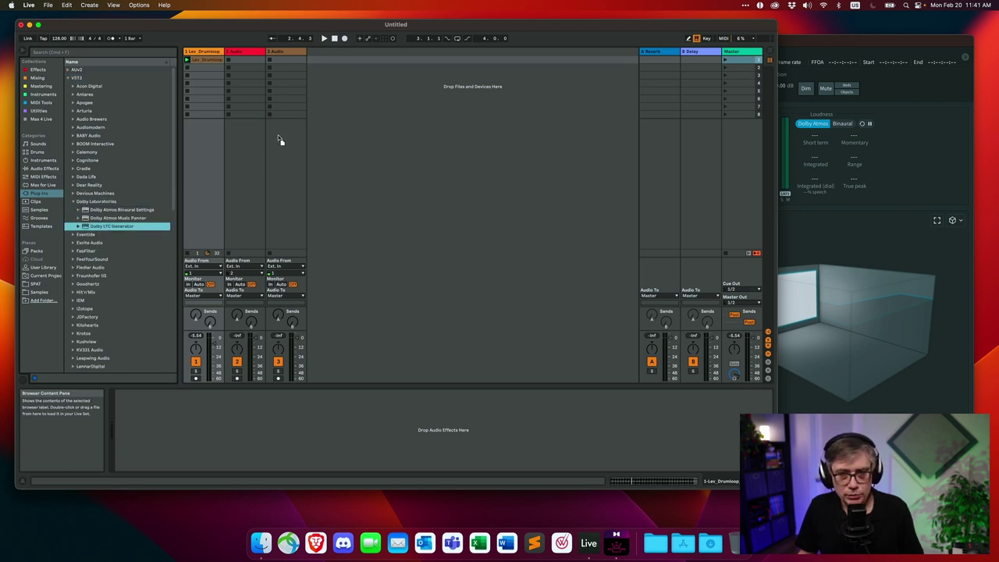
pyautogui.moveTo(252, 141); pyautogui.dragTo(252, 141)
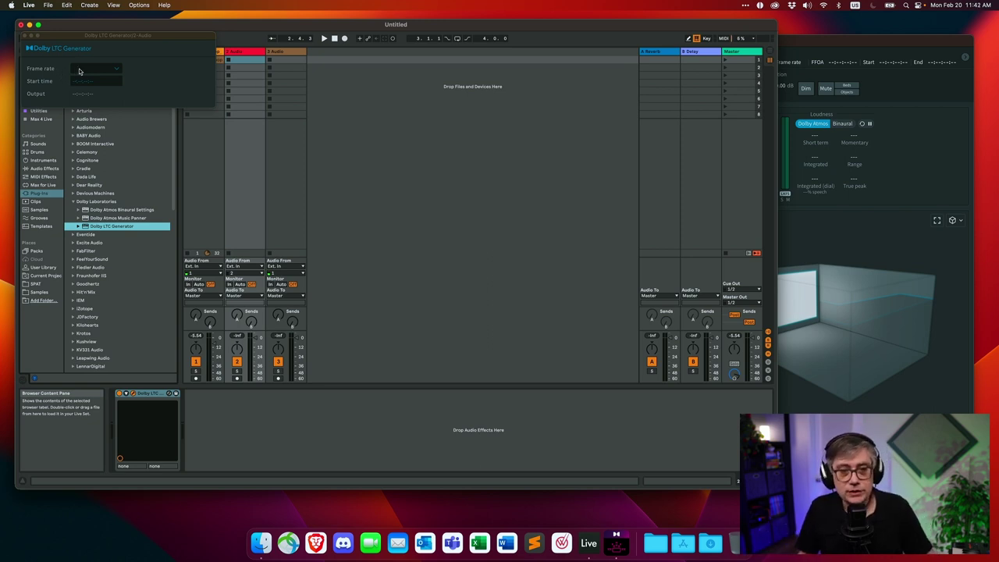
# - Set the LTC Generator's frame rate to 24 FPS and close the plug-in window
pyautogui.click(117, 73)
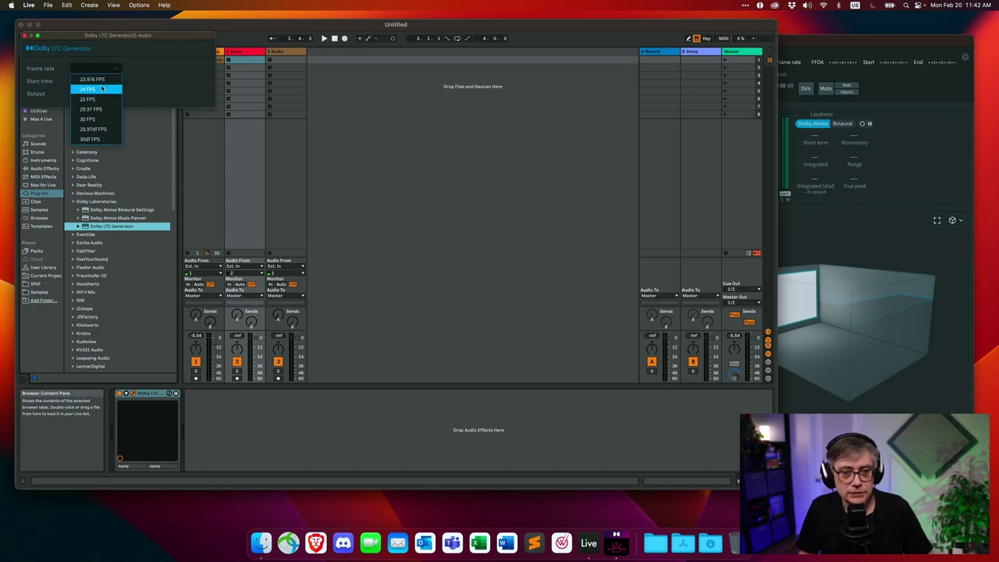
pyautogui.click(99, 93)
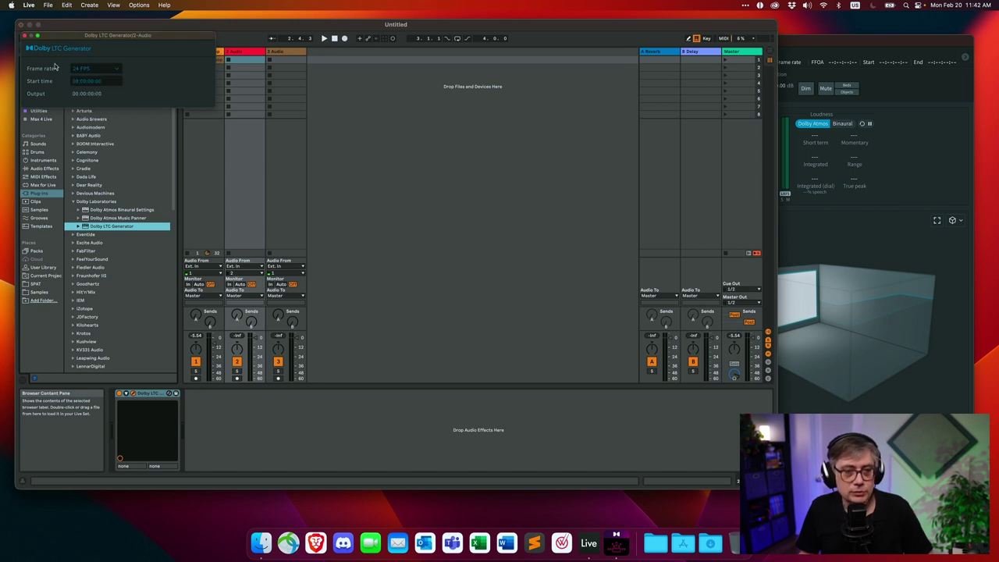
pyautogui.click(24, 35)
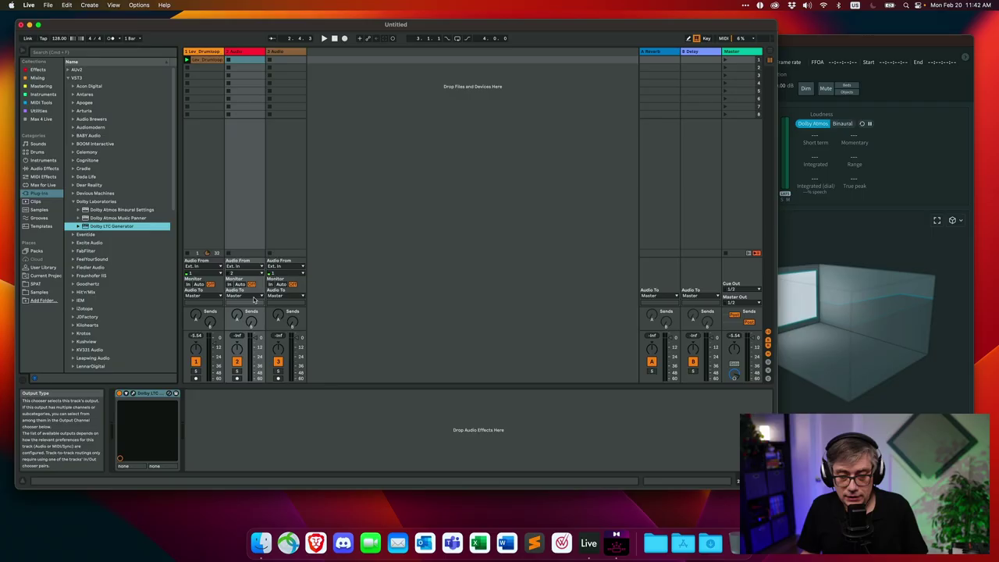
# - Route the LTC Generator track's audio to Ext. Out on mono output 129
pyautogui.click(243, 295)
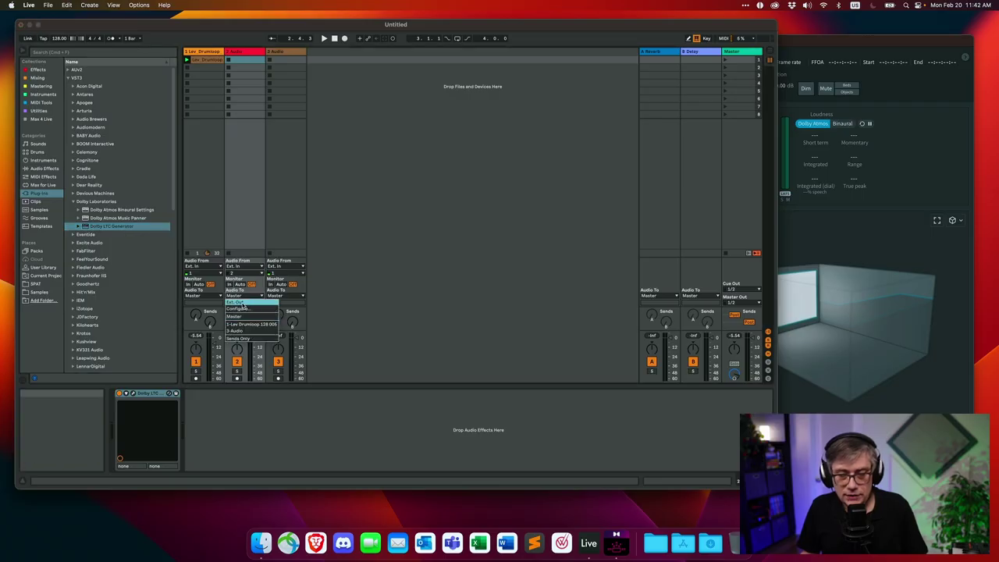
pyautogui.click(242, 302)
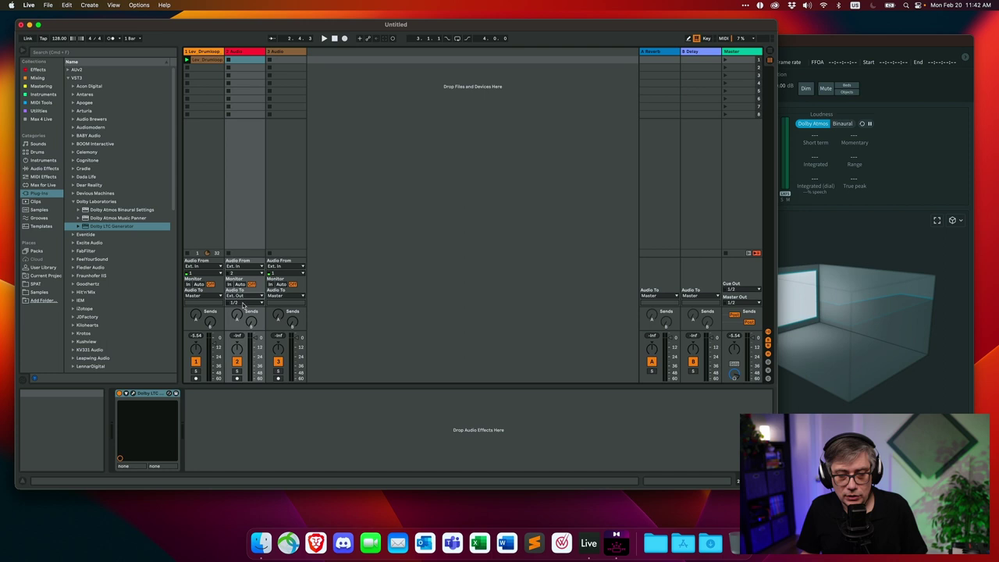
pyautogui.click(245, 303)
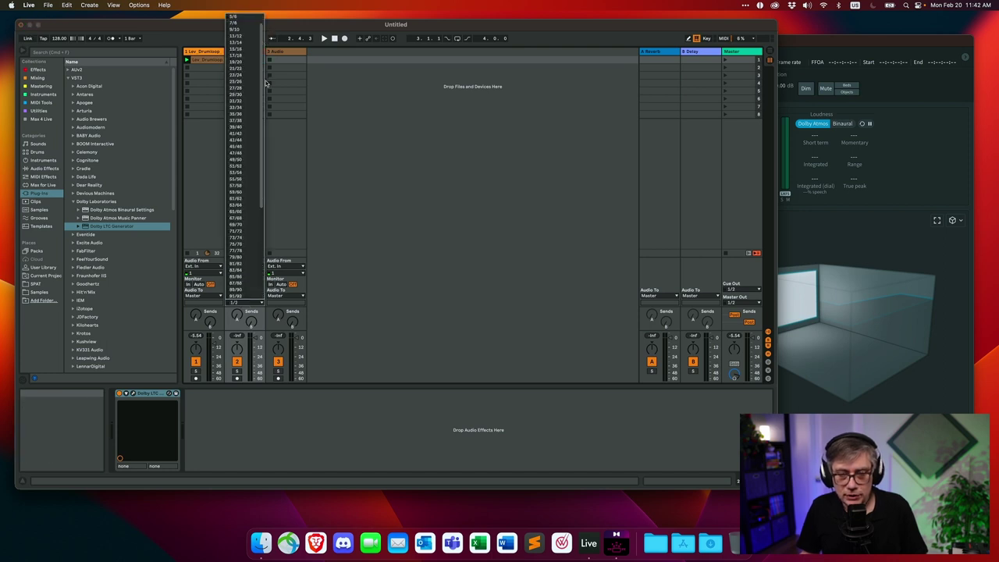
pyautogui.moveTo(265, 82); pyautogui.dragTo(273, 195)
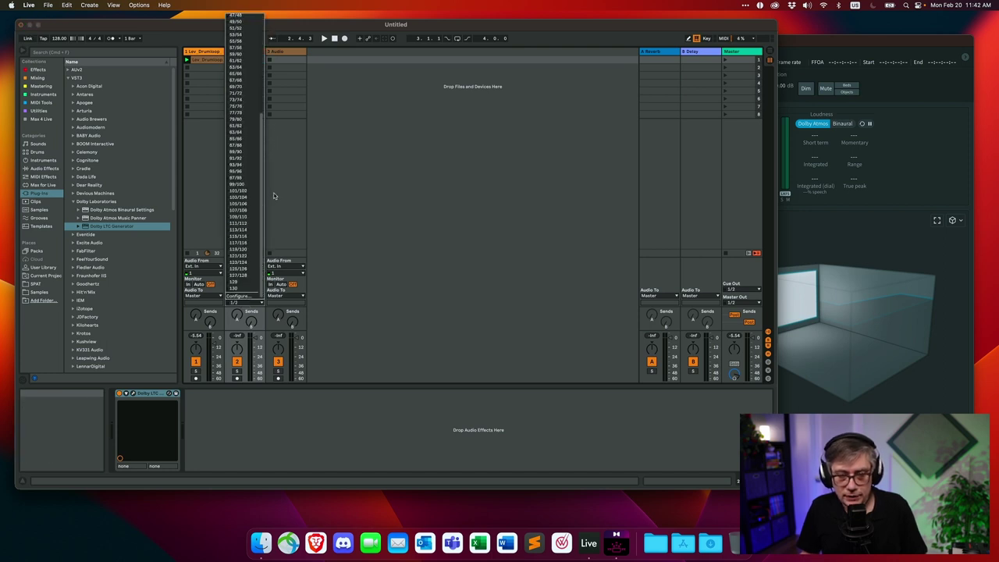
pyautogui.click(238, 283)
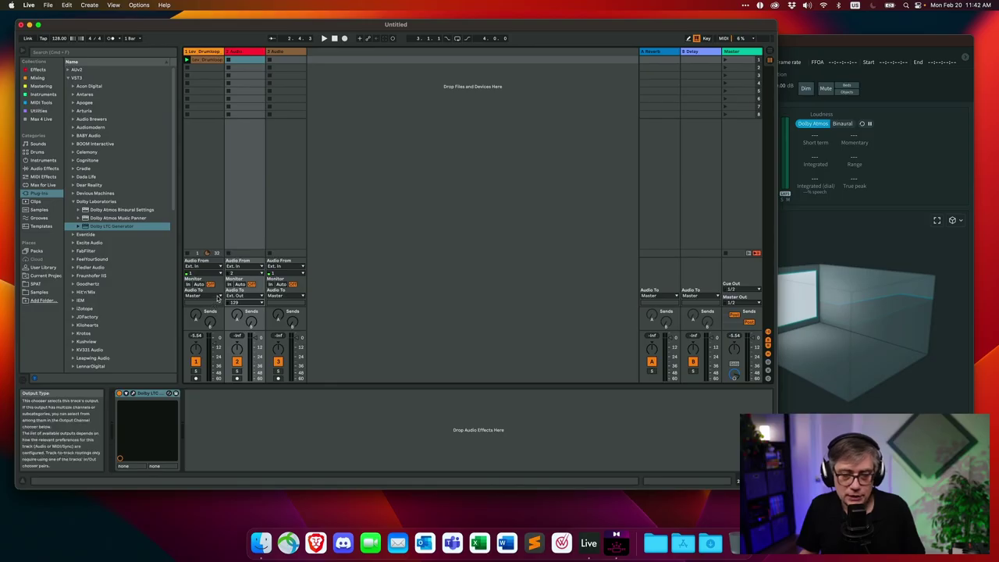
# - Route the Lev Drumloop track's audio to Ext. Out
pyautogui.click(218, 296)
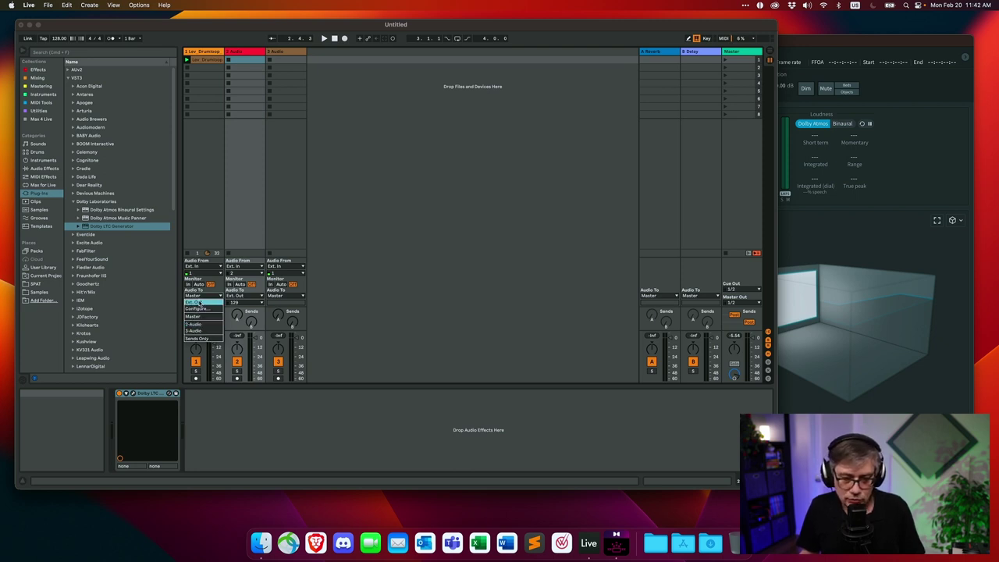
pyautogui.click(199, 302)
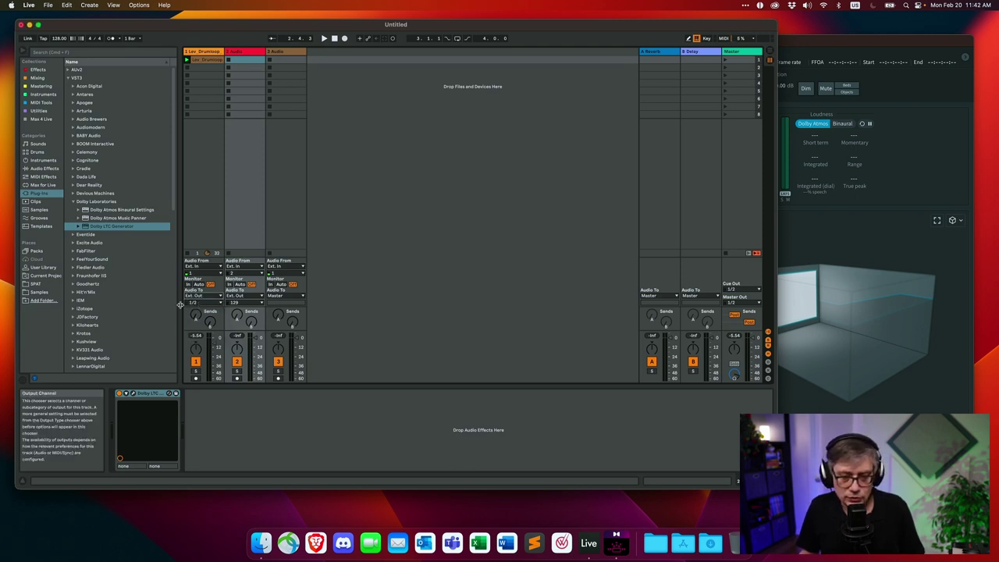
# - Play the drum loop, check its signal in the Dolby Atmos Renderer, and stop playback in Live
pyautogui.click(835, 48)
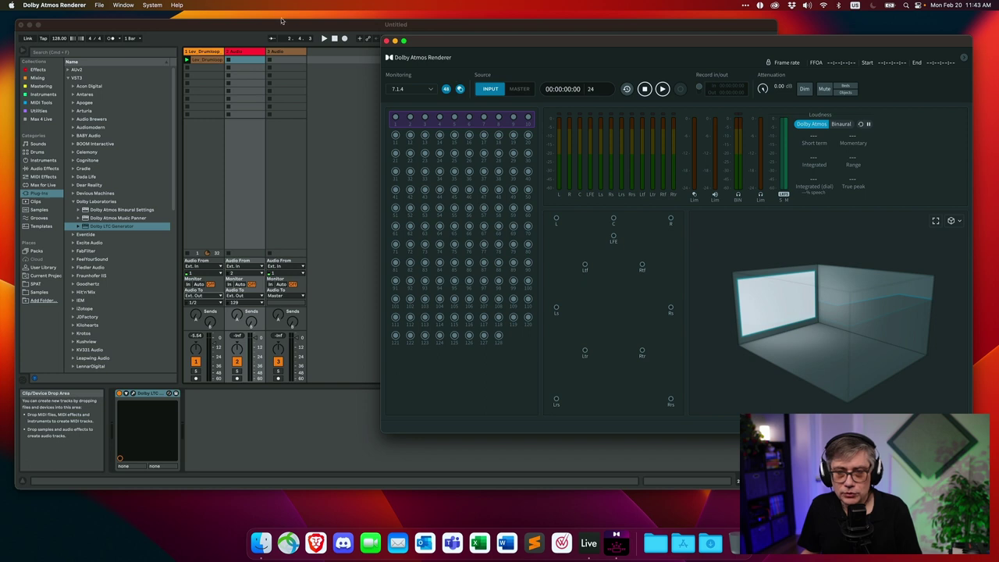
pyautogui.click(283, 26)
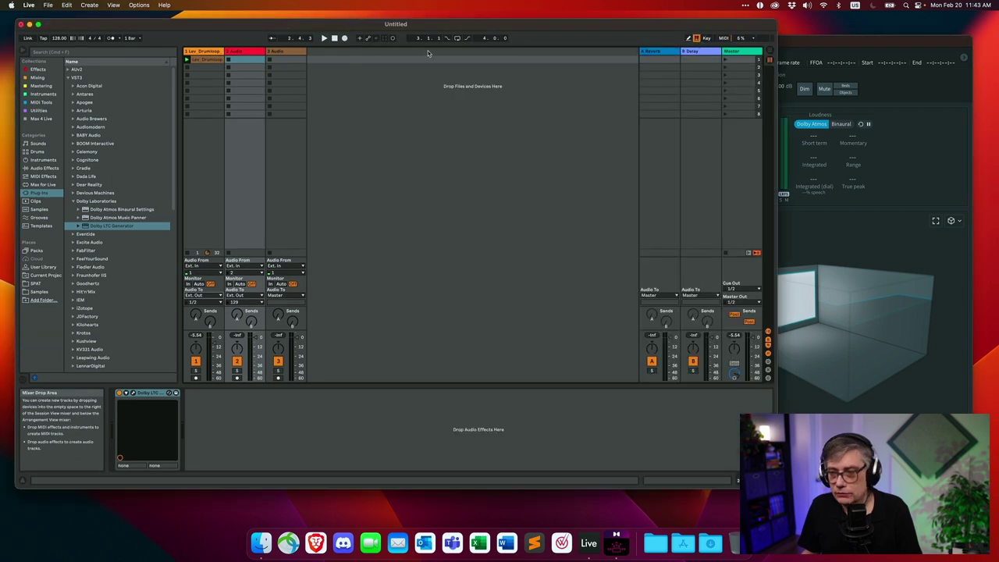
pyautogui.click(845, 45)
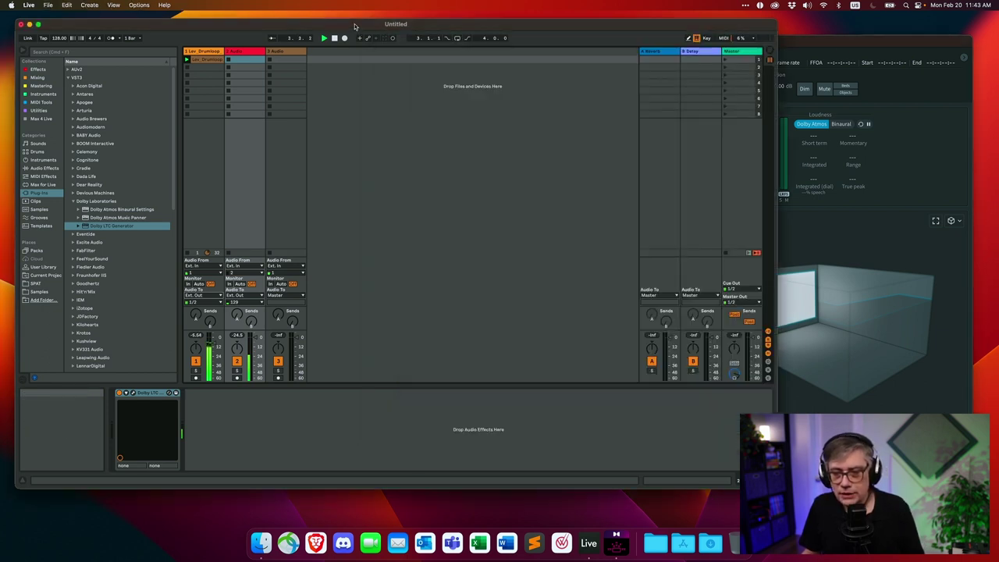
pyautogui.click(364, 36)
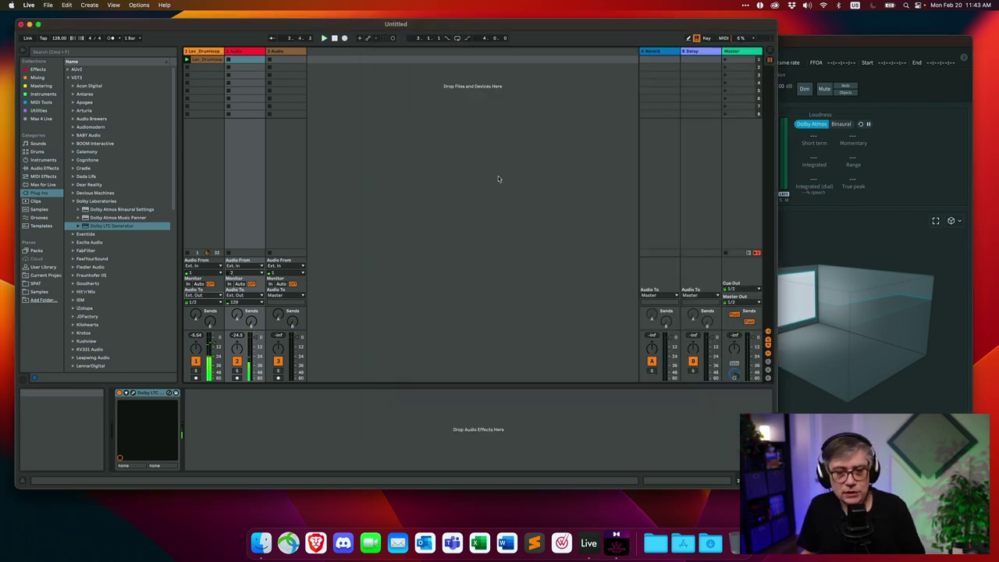
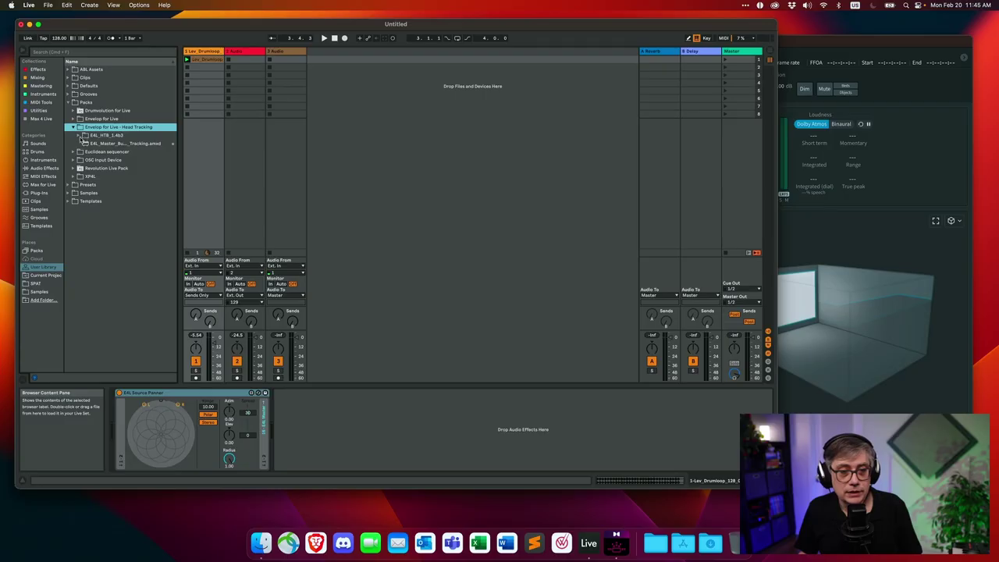
# - Add the E4L Master Bus head-tracking device from the E4L_HTB_1.4b3 folder to the third audio track and set its decoder to 7.1.2
pyautogui.click(79, 138)
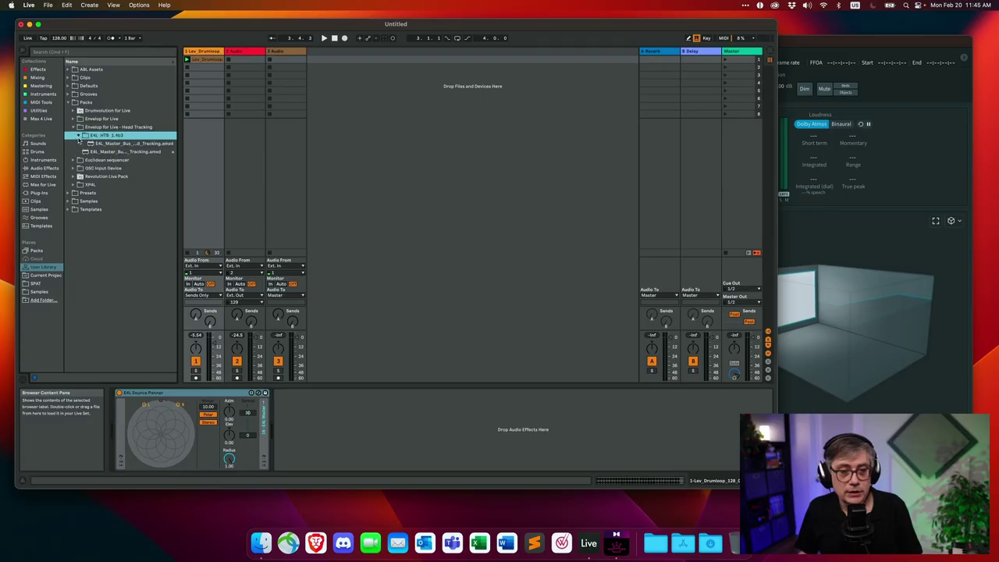
pyautogui.click(118, 144)
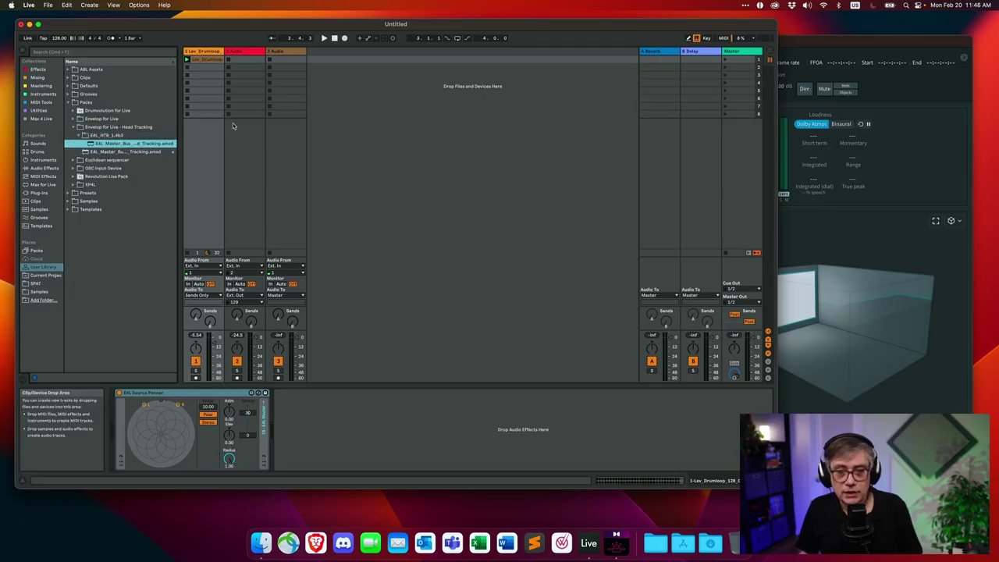
pyautogui.moveTo(108, 148); pyautogui.dragTo(286, 143)
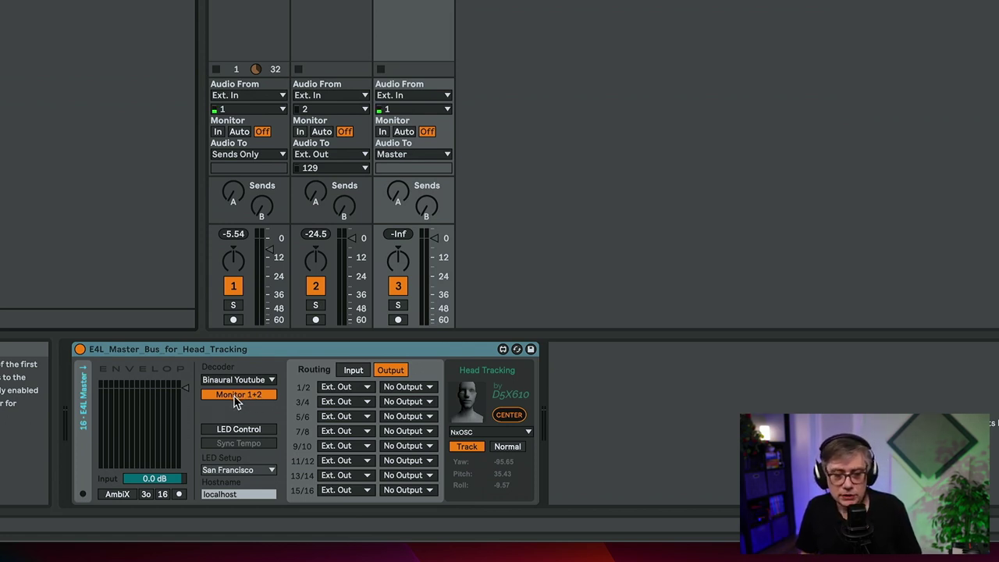
pyautogui.click(266, 380)
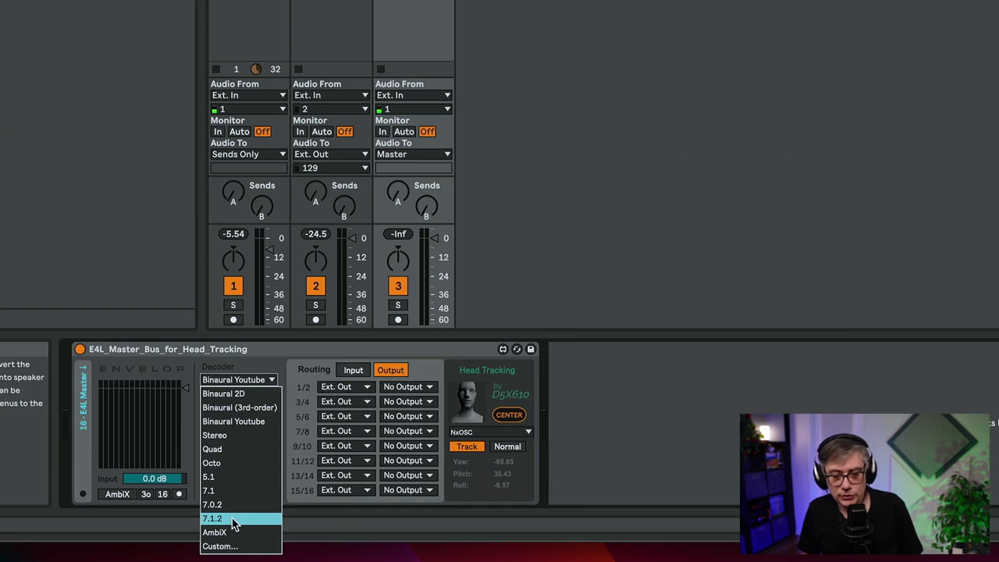
pyautogui.click(234, 519)
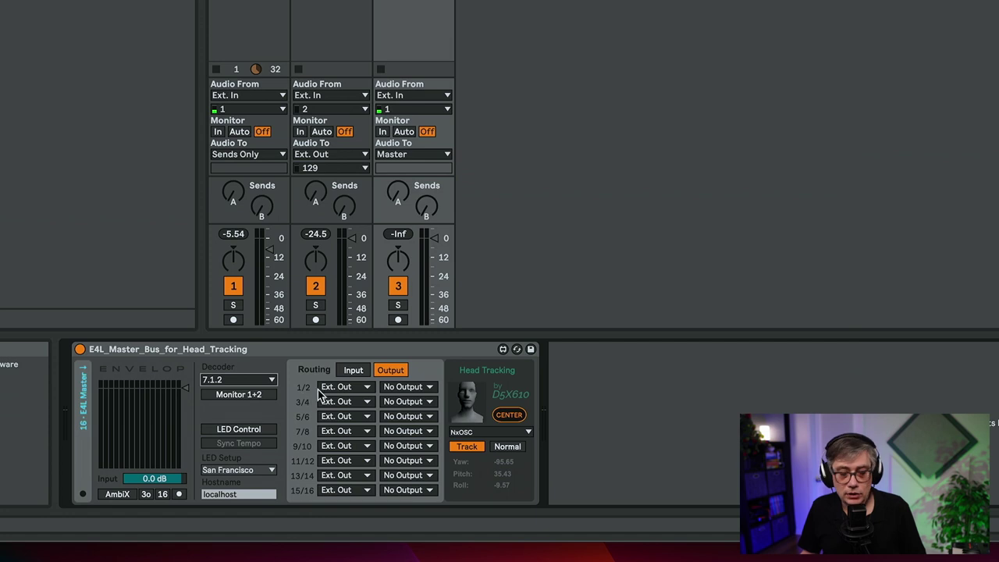
# - Route the E4L Master Bus output pairs 1/2, 3/4, 5/6, 7/8 and 9/10 to the matching Ext. Out channels
pyautogui.click(409, 386)
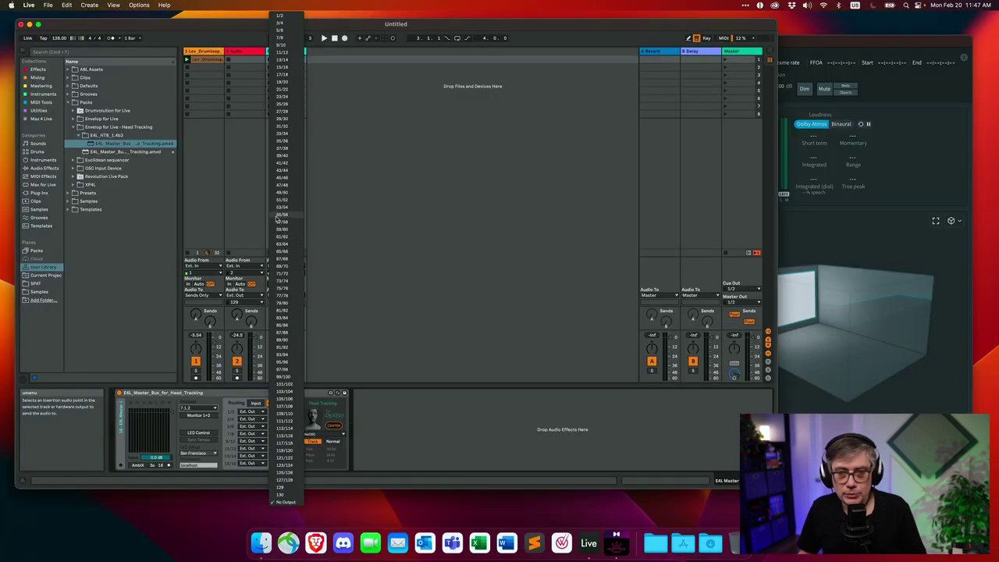
pyautogui.click(256, 175)
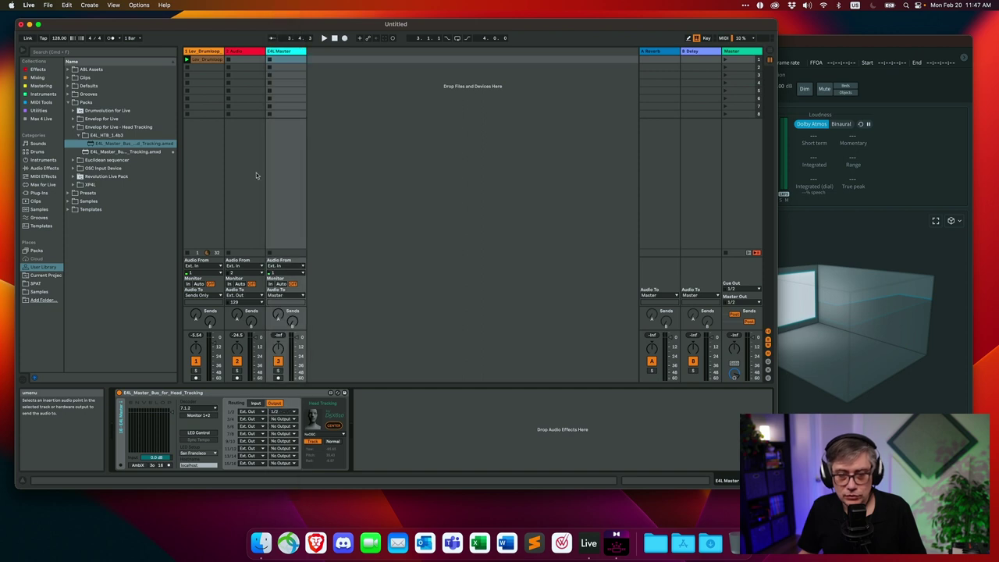
pyautogui.click(284, 419)
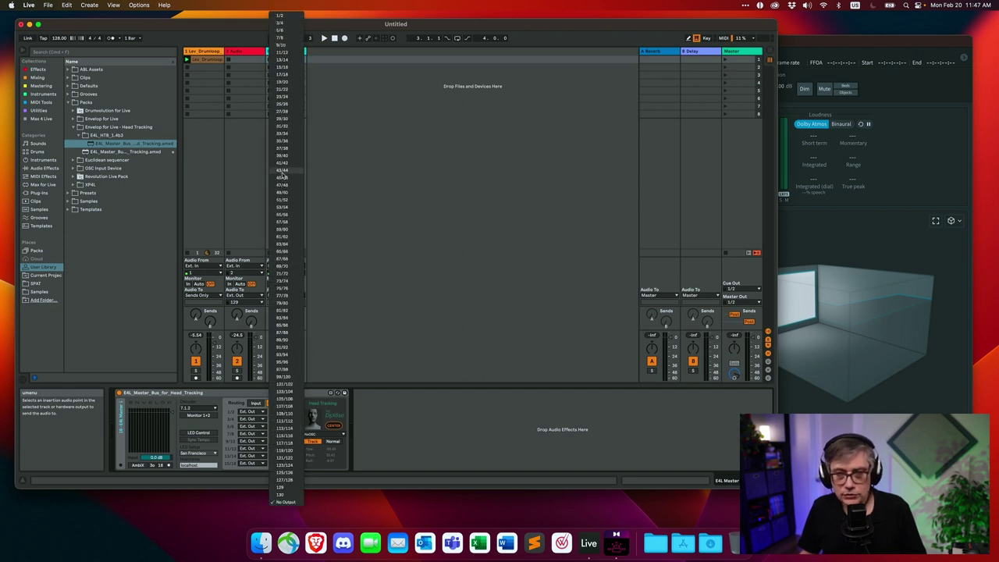
pyautogui.click(285, 25)
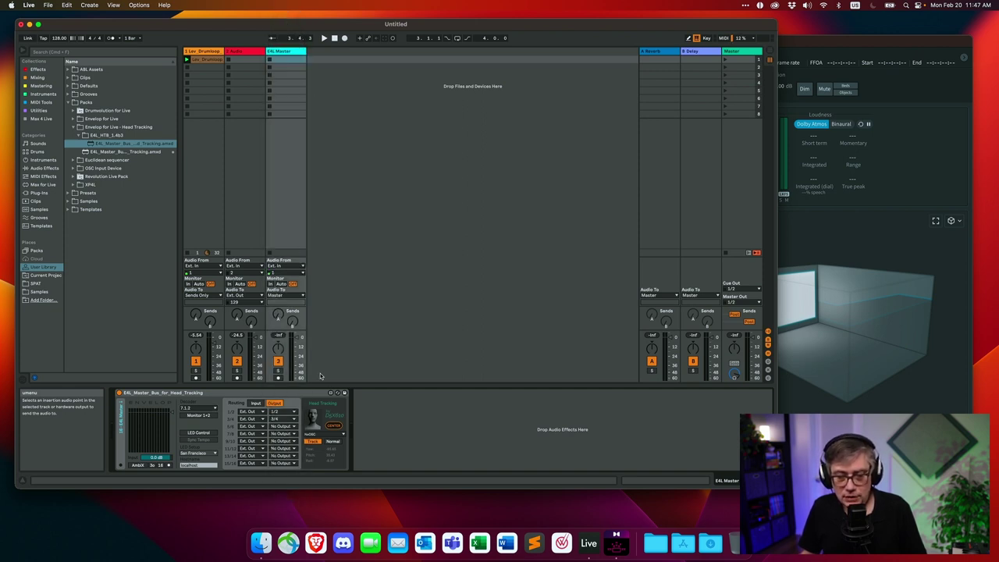
pyautogui.click(289, 427)
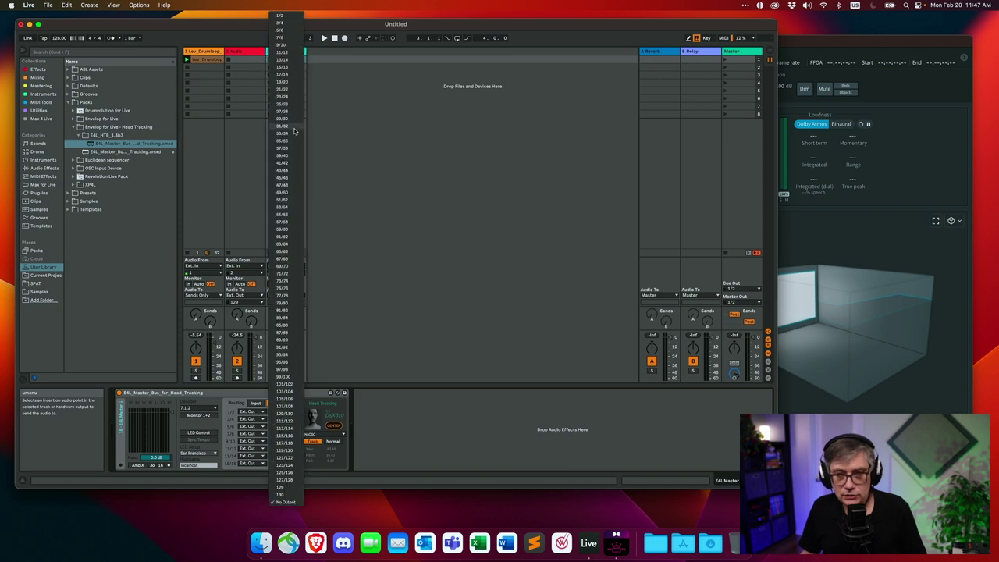
pyautogui.click(279, 33)
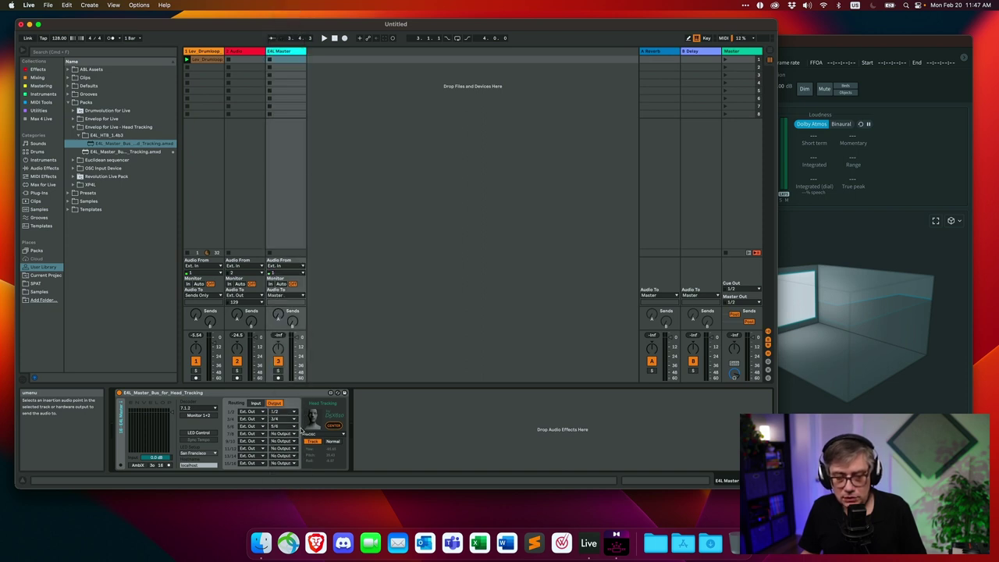
pyautogui.click(289, 434)
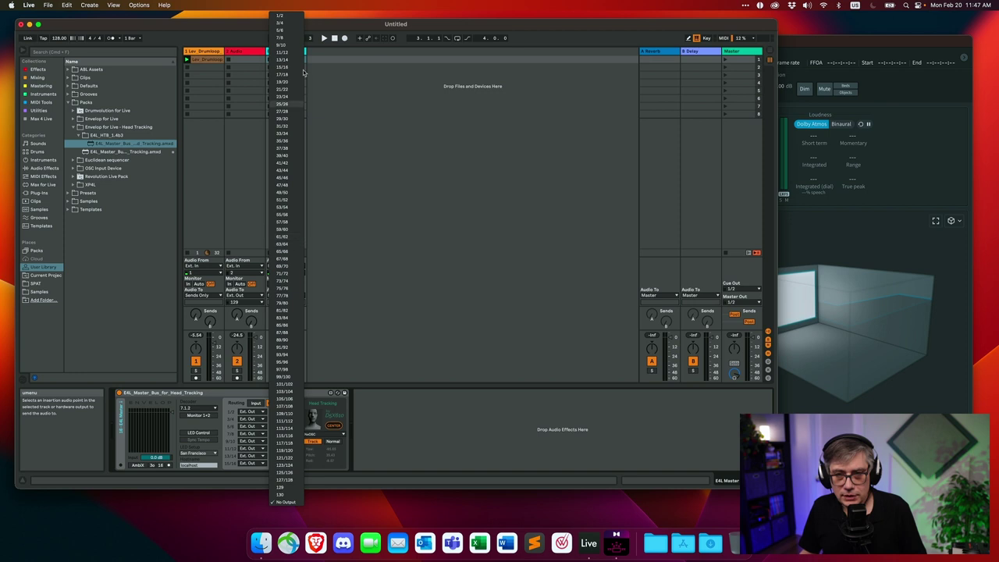
pyautogui.click(281, 37)
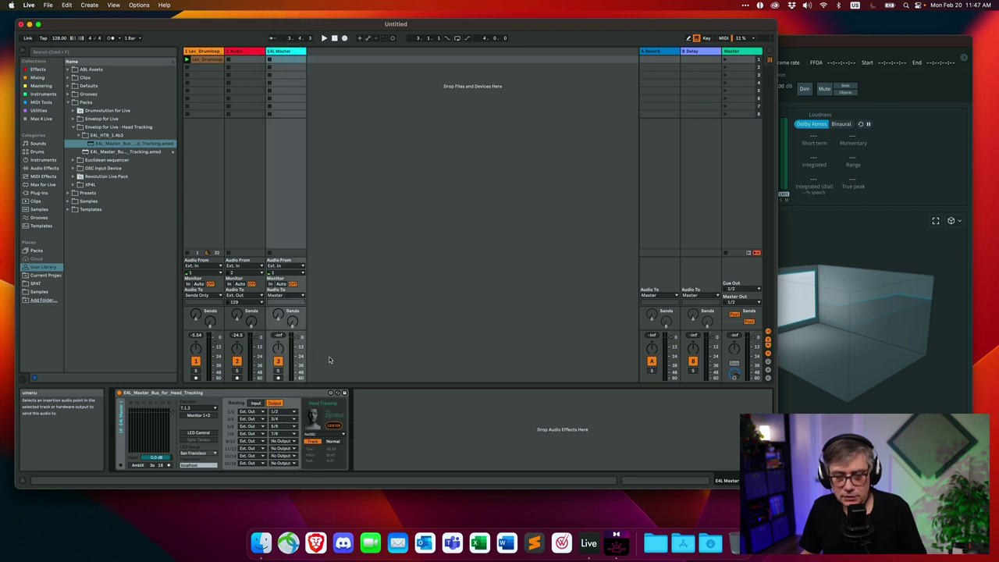
pyautogui.click(279, 442)
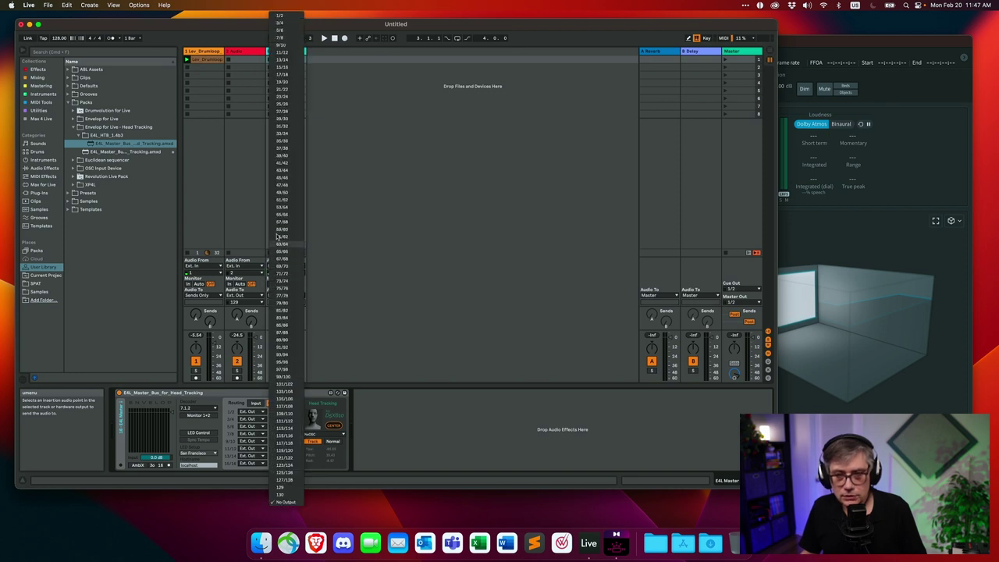
pyautogui.click(281, 44)
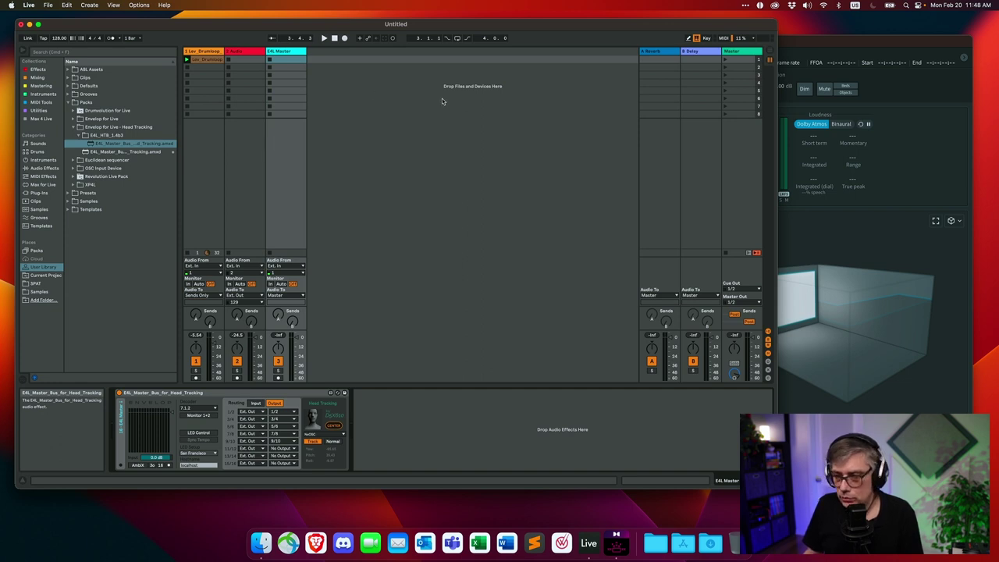
# - Play the set, check the bed channel levels in the Dolby Atmos Renderer, and stop playback
pyautogui.press('space')
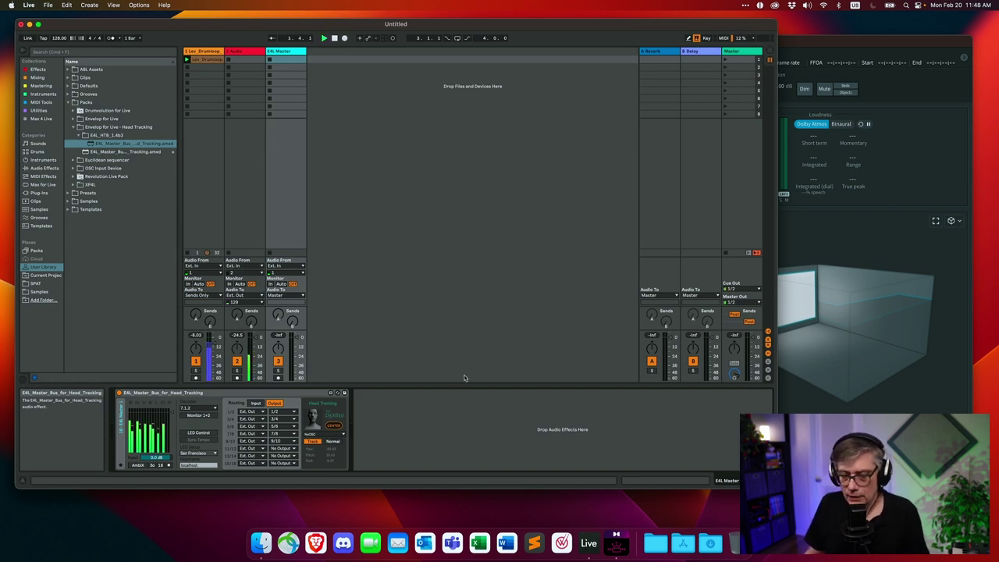
pyautogui.click(844, 42)
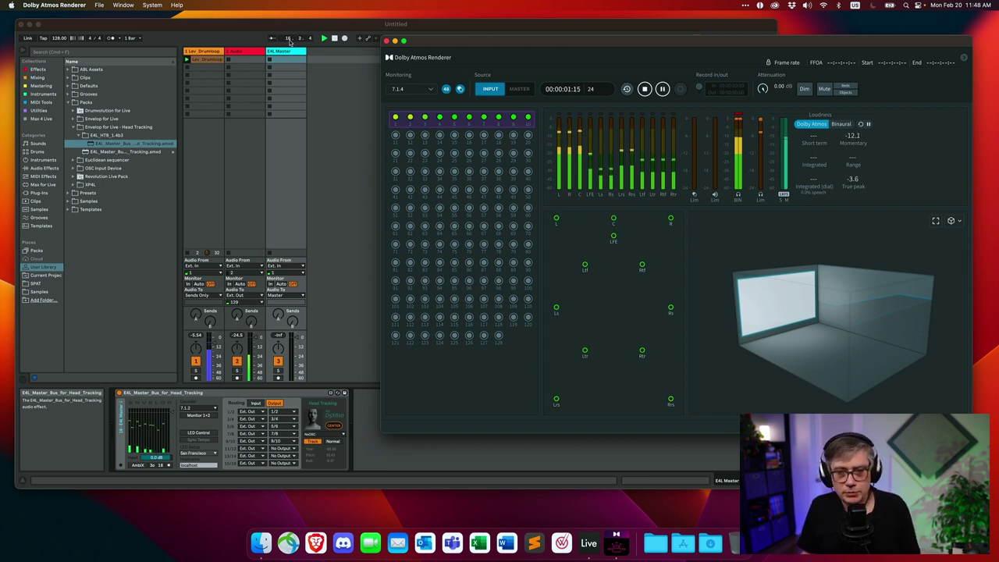
pyautogui.click(299, 28)
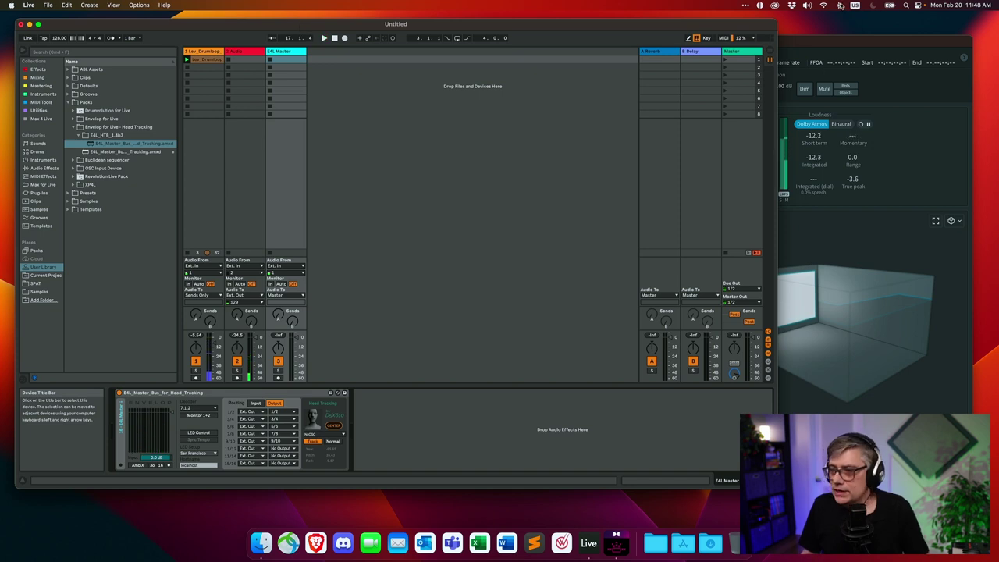
pyautogui.click(829, 44)
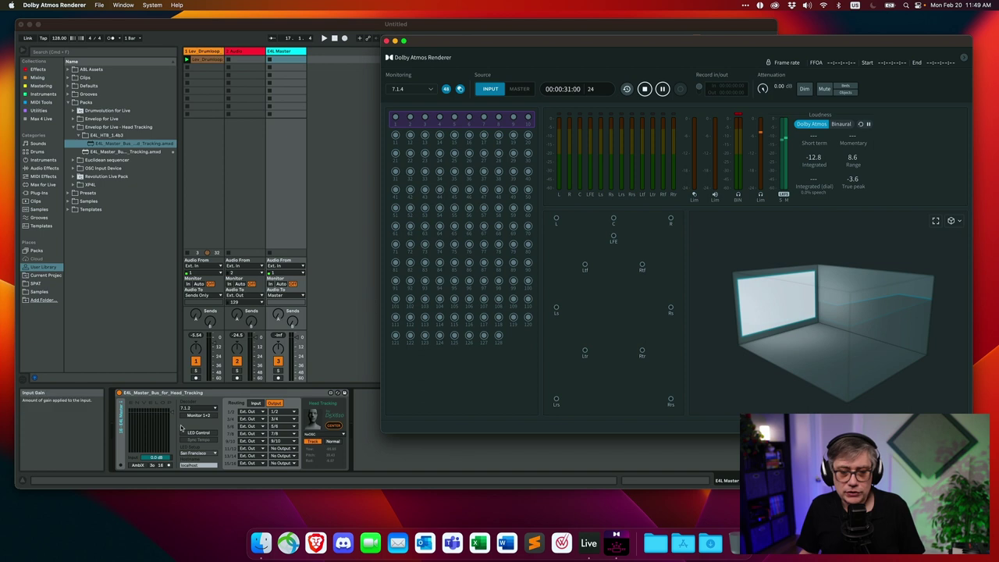
# - Set the E4L Master Bus decoder to 7.0.2 and play the set to check the LFE channel in the renderer
pyautogui.click(204, 409)
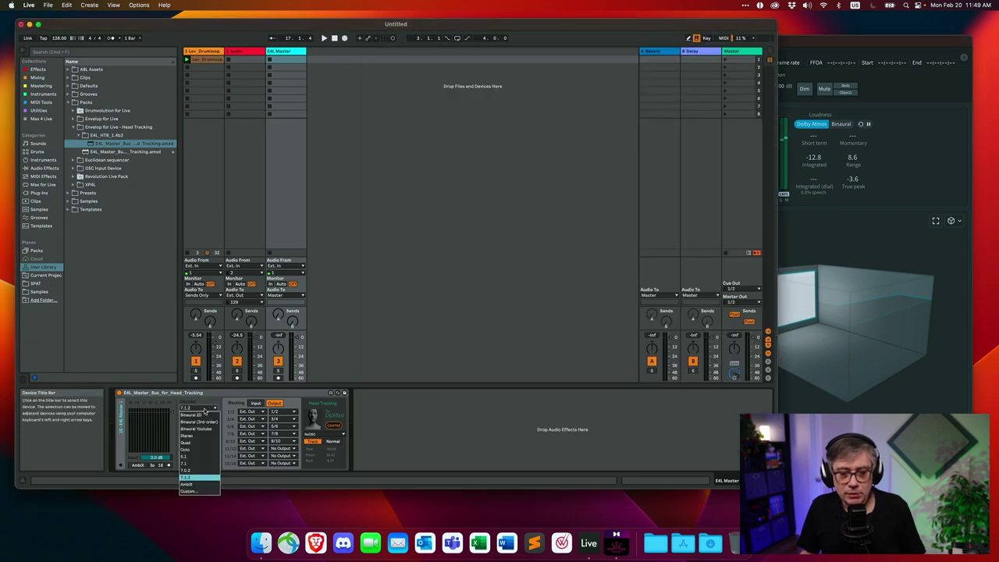
pyautogui.click(194, 472)
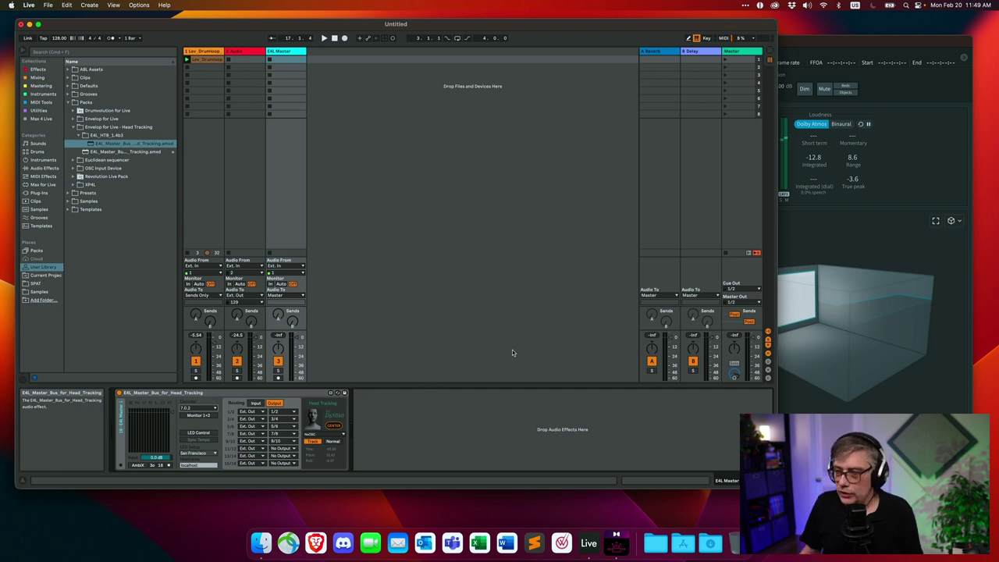
pyautogui.click(862, 47)
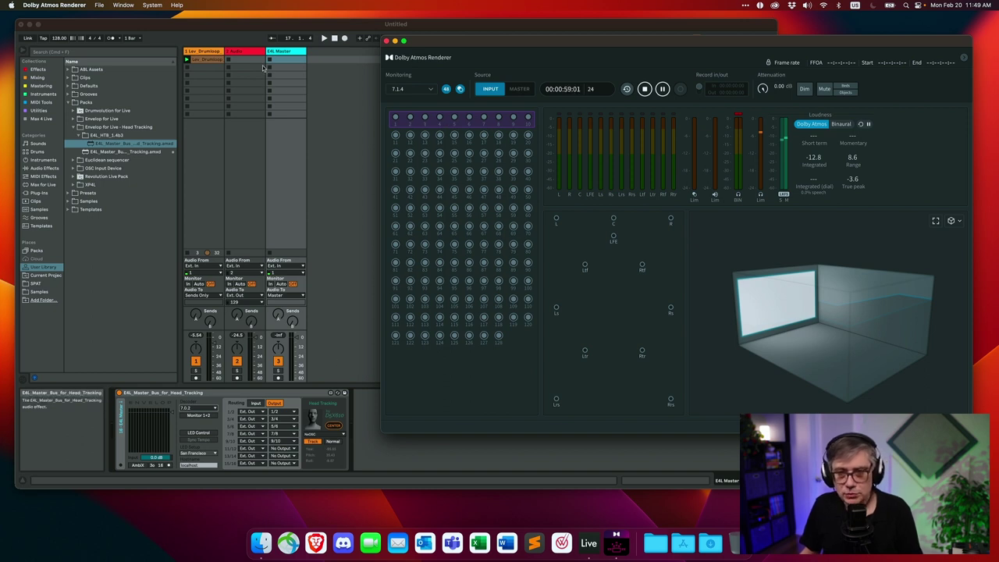
pyautogui.click(276, 29)
pyautogui.click(883, 35)
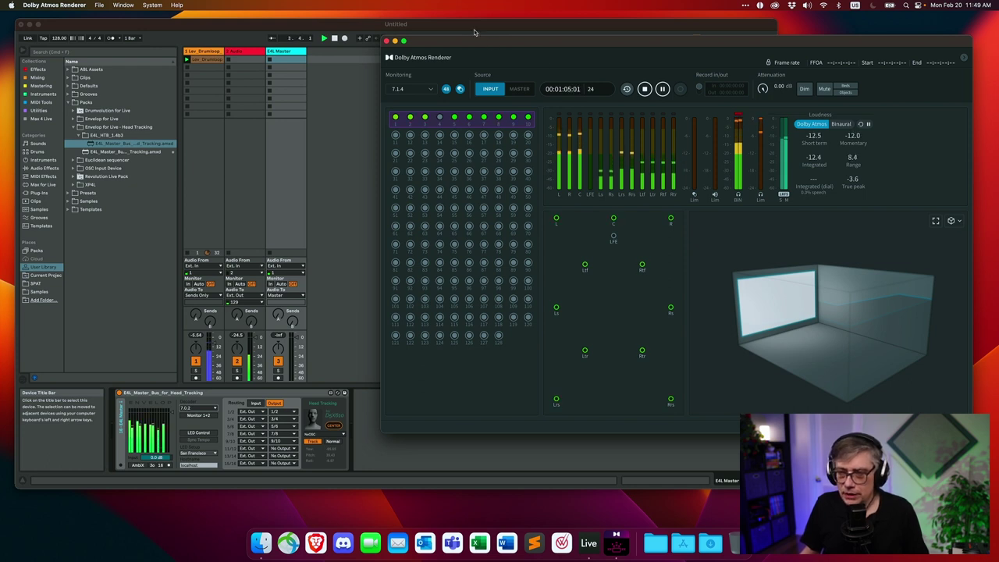
# - Set the E4L Master Bus decoder back to 7.1.2 and check the channel levels in the renderer
pyautogui.click(199, 407)
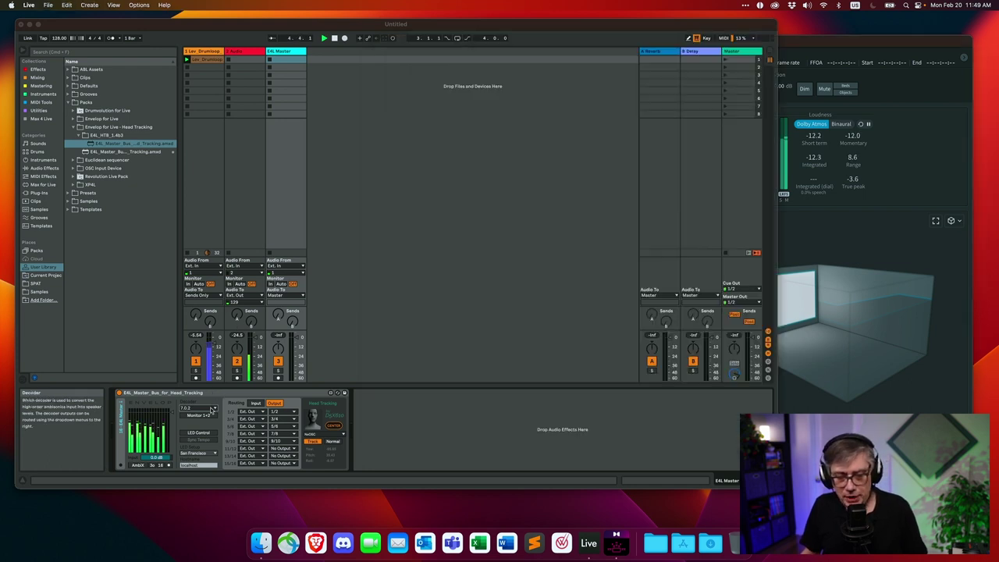
pyautogui.click(199, 407)
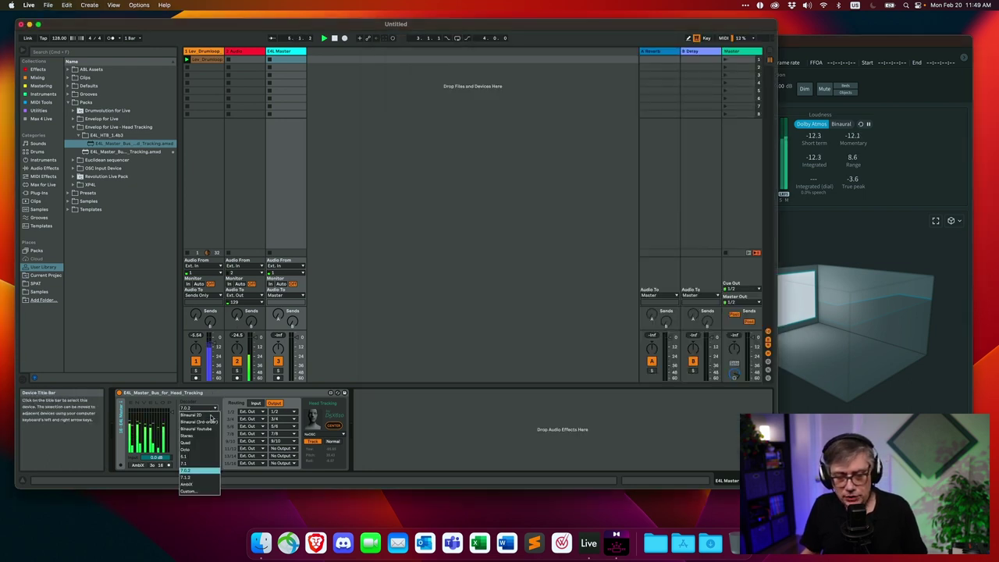
pyautogui.click(203, 479)
pyautogui.click(848, 43)
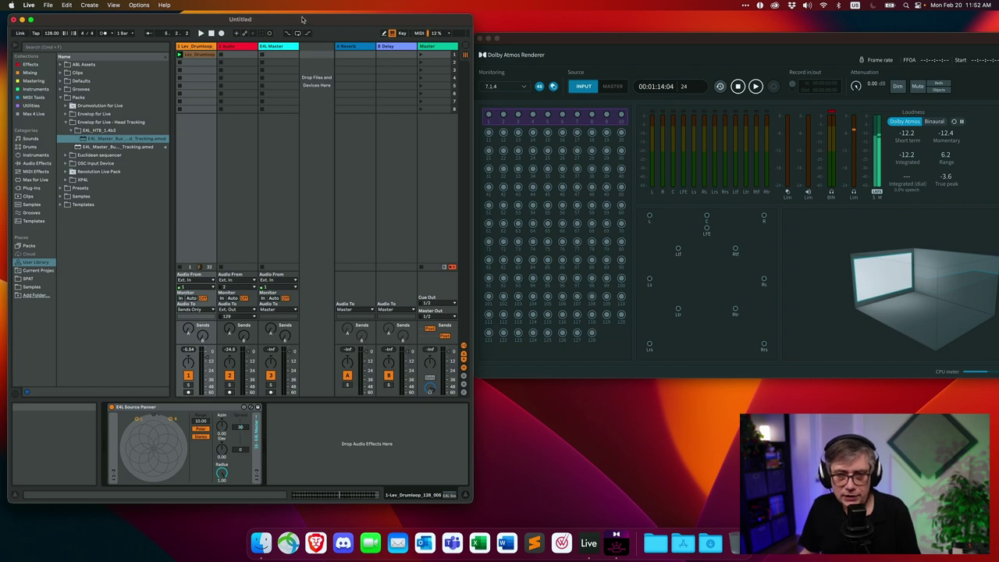
# - Start playback of the drum loop in Live to monitor its channels in the renderer
pyautogui.press('space')
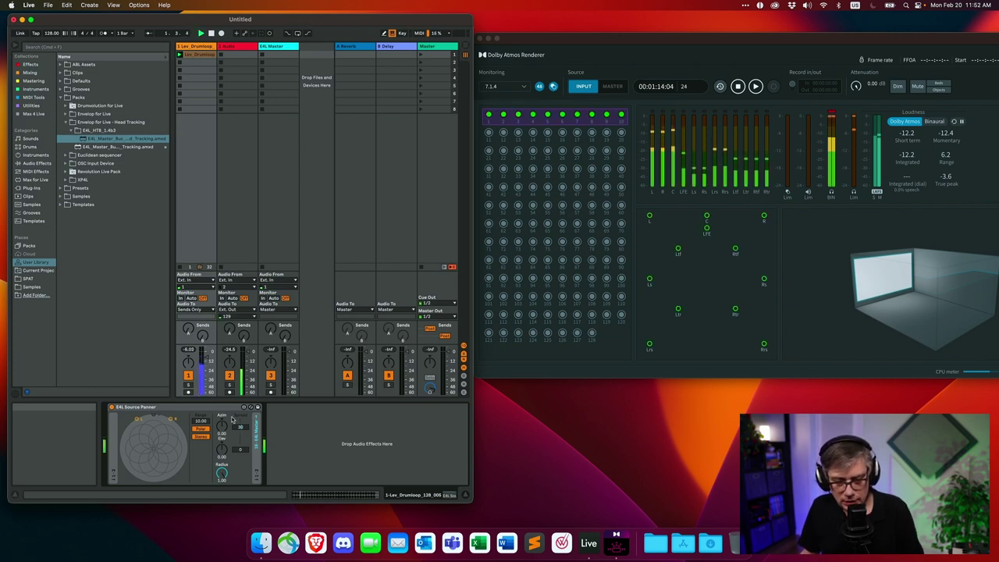